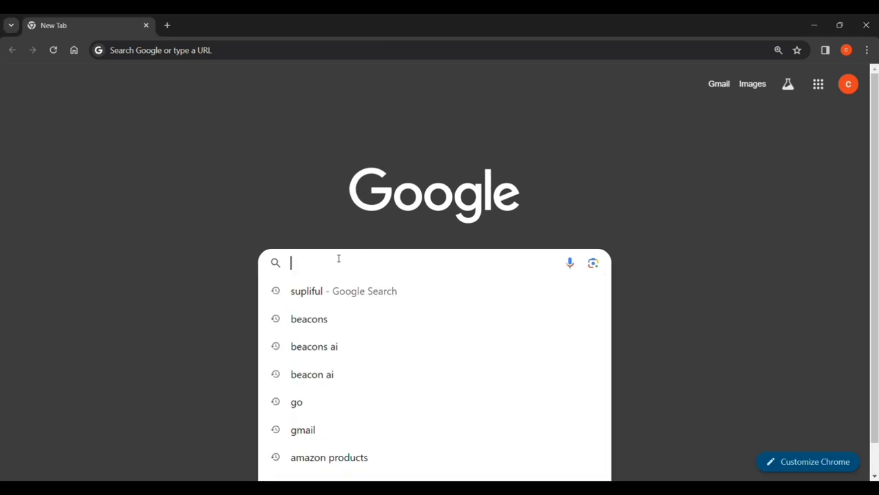
Search Google for "shopify" and open the sponsored Shopify result.
text(shopi)
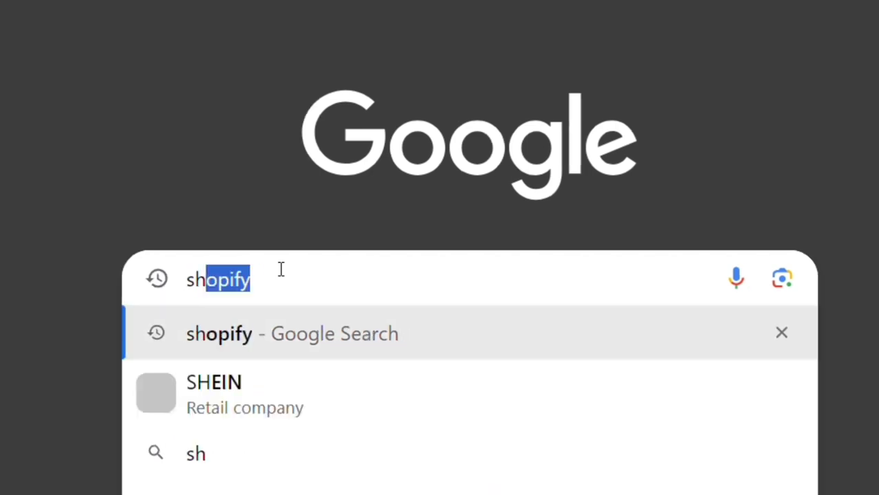
text(f)
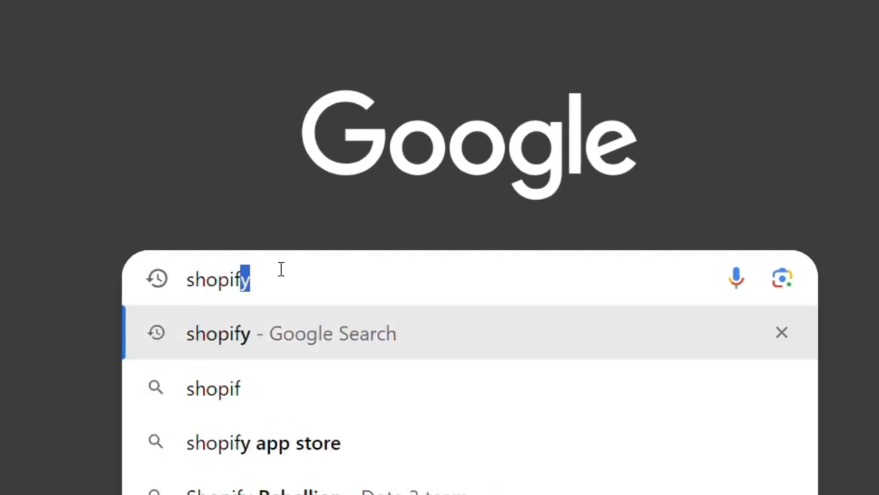
text(y)
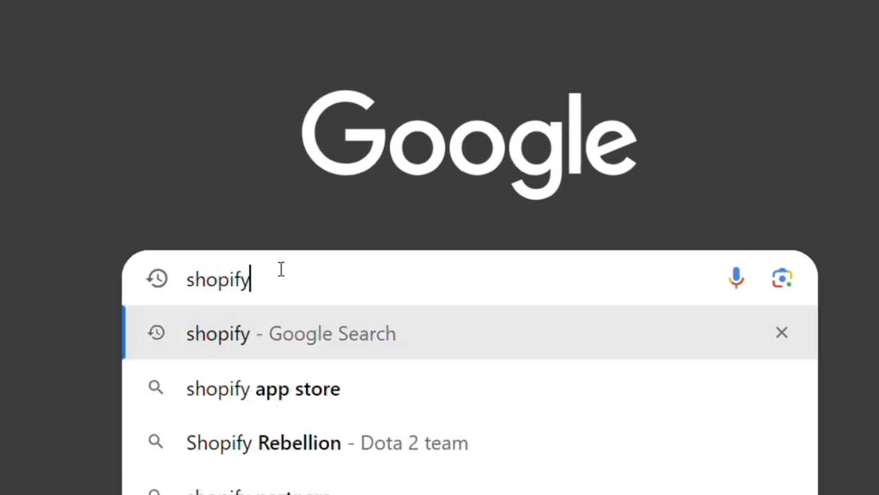
key(Return)
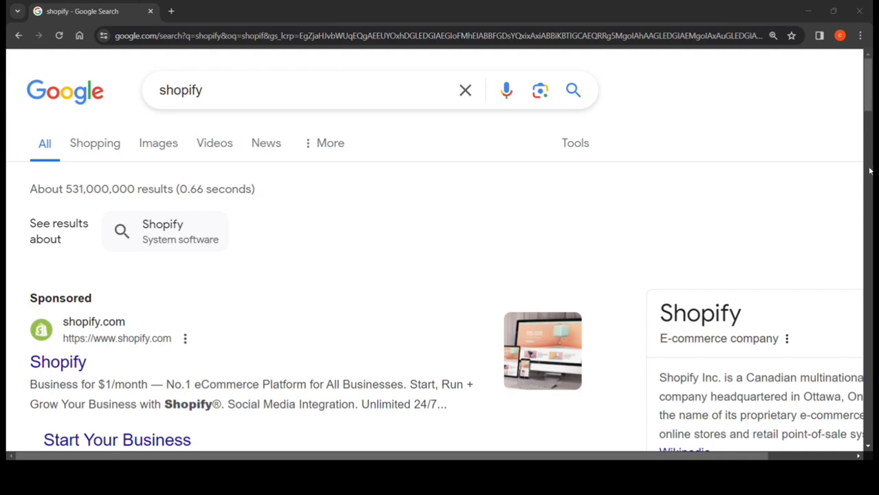
scroll(440, 275, down, 1)
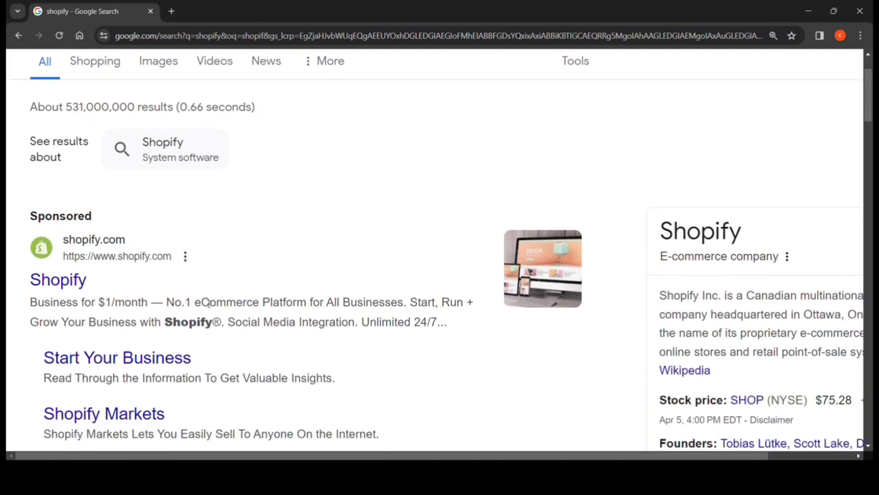
click(81, 284)
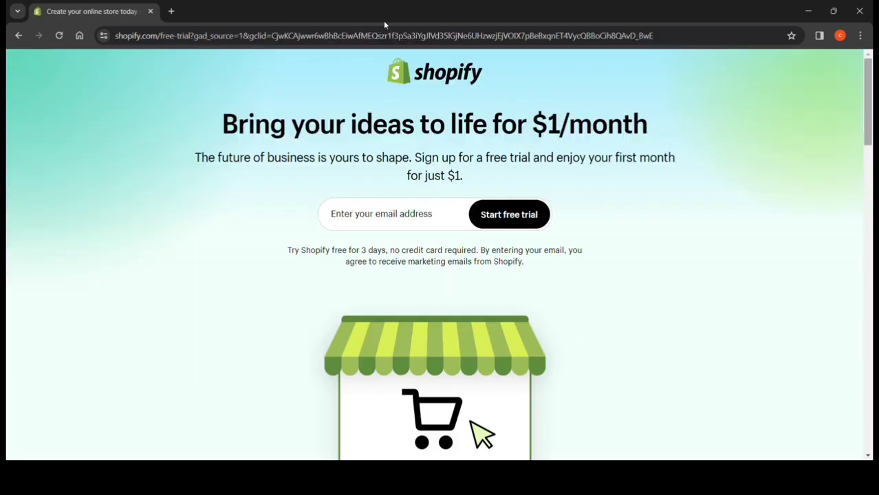
Enter the account email address on the Shopify offer page and start the free trial.
key(ctrl+plus)
key(ctrl+plus)
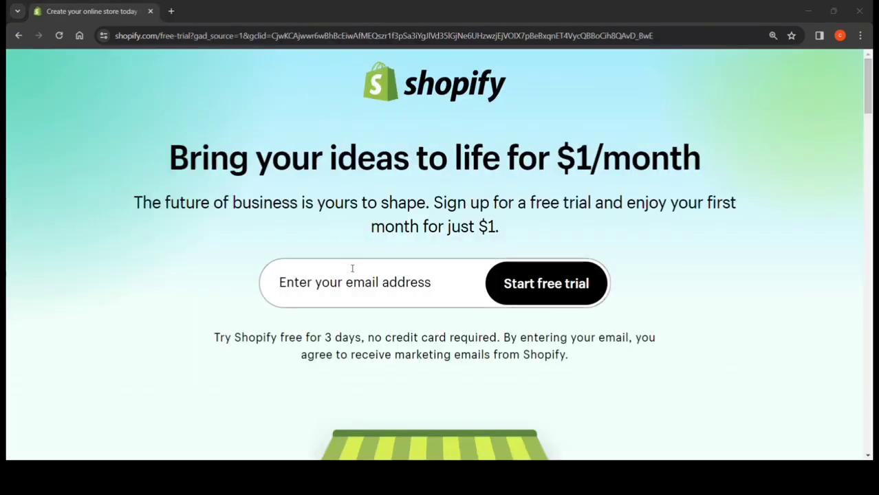
click(357, 289)
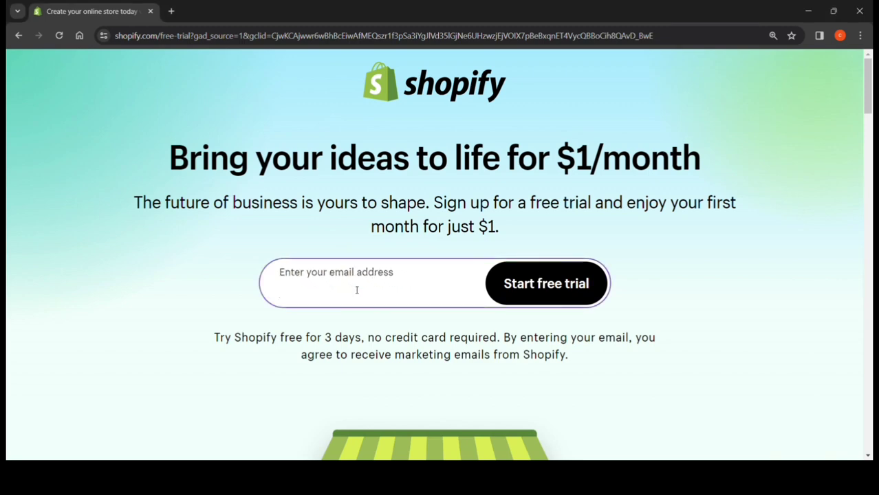
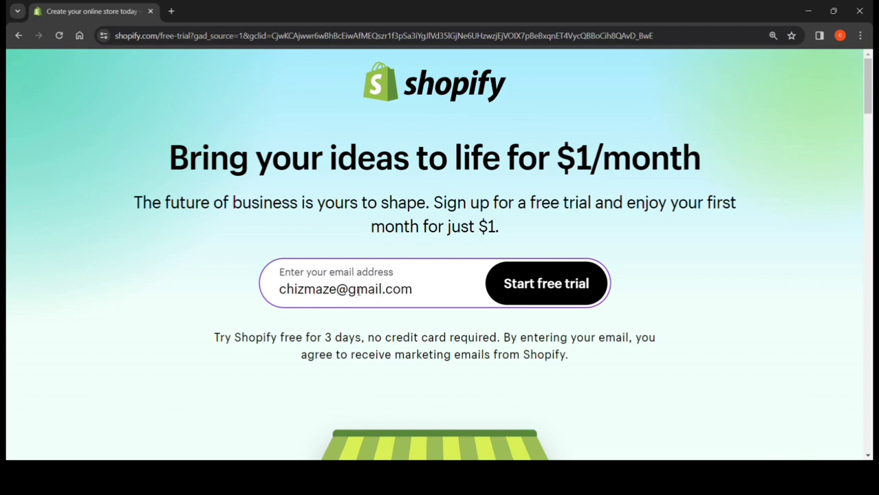
click(532, 291)
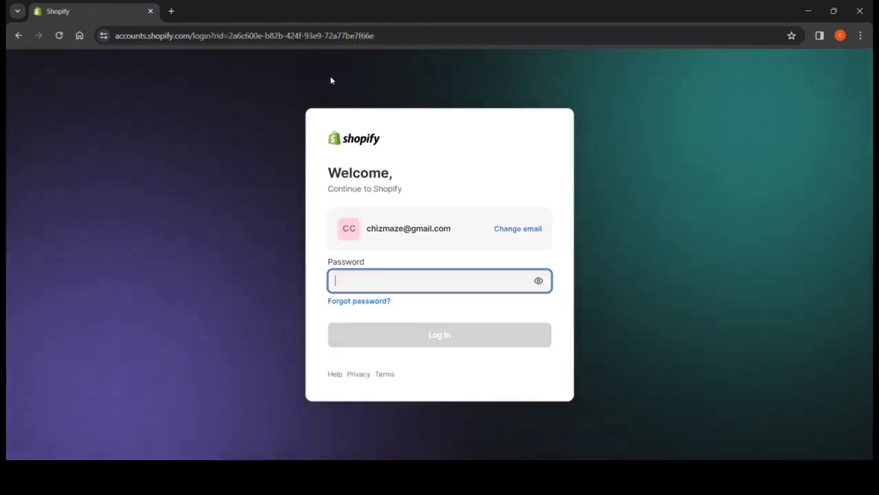
Enter the account password and log in to the Shopify store admin.
key(ctrl+plus)
key(ctrl+plus)
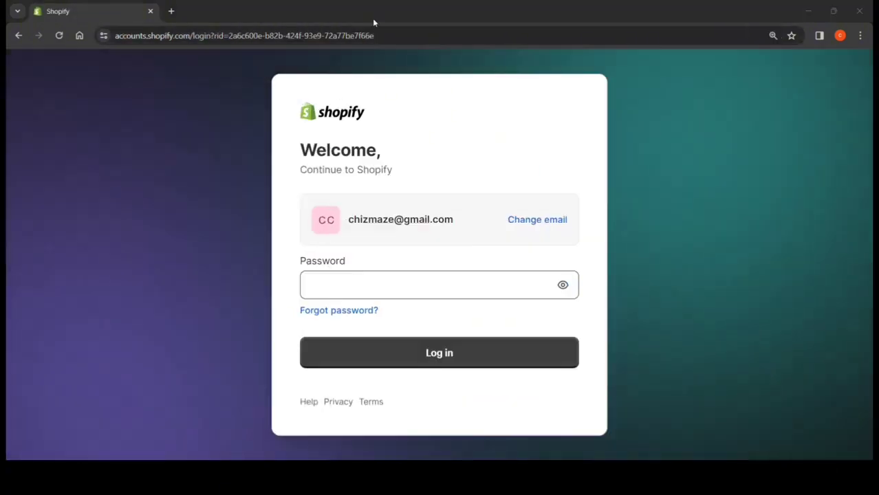
click(349, 283)
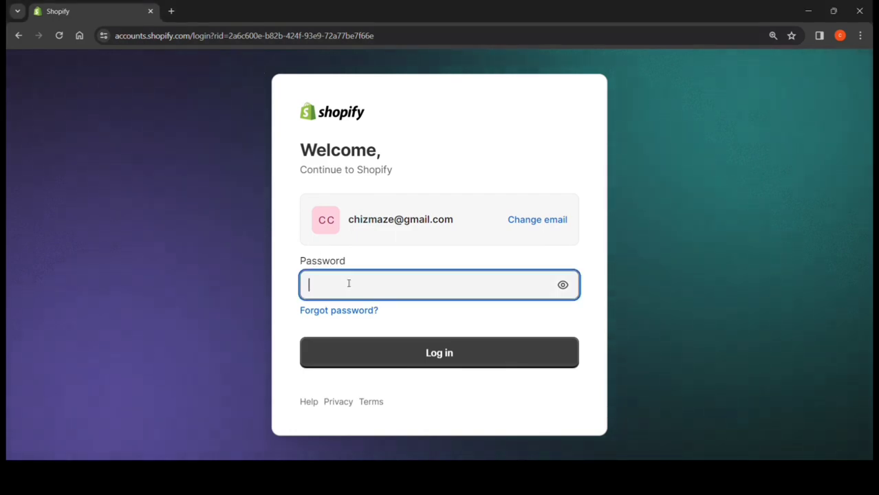
key(ctrl+v)
click(418, 359)
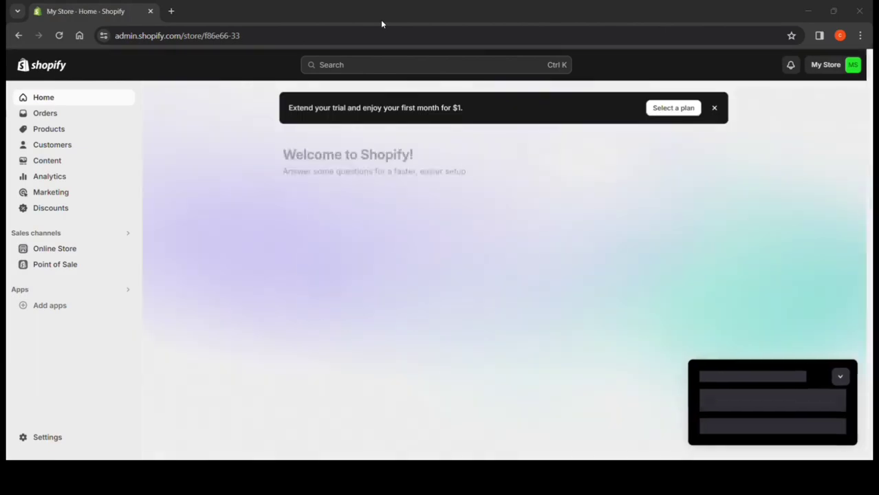
Search Google for "supliful" in a new browser tab and open the Supliful website.
click(170, 11)
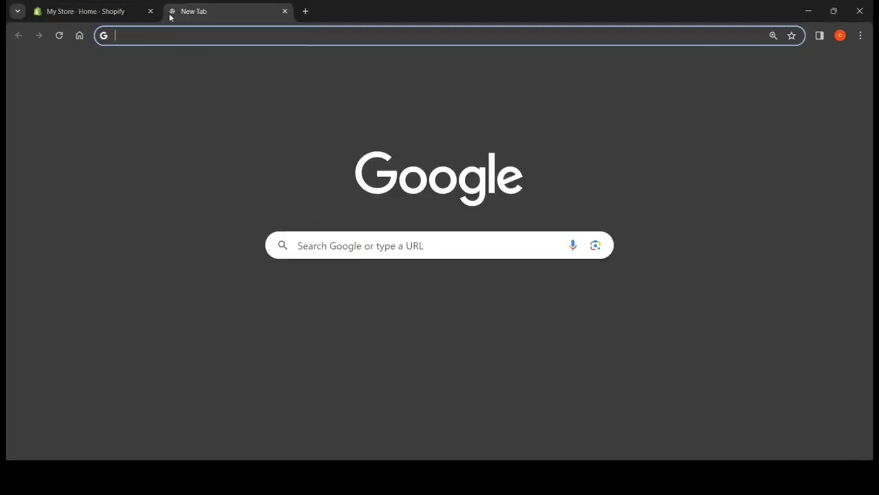
click(387, 246)
text(s)
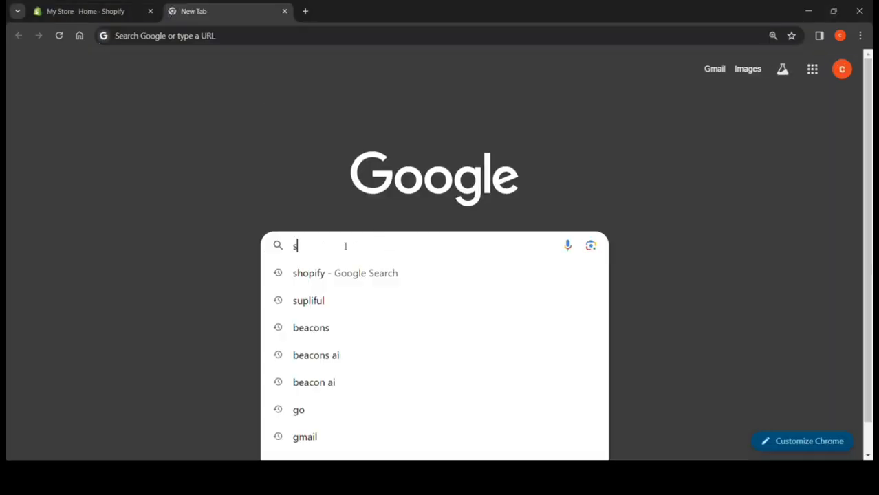
text(upli)
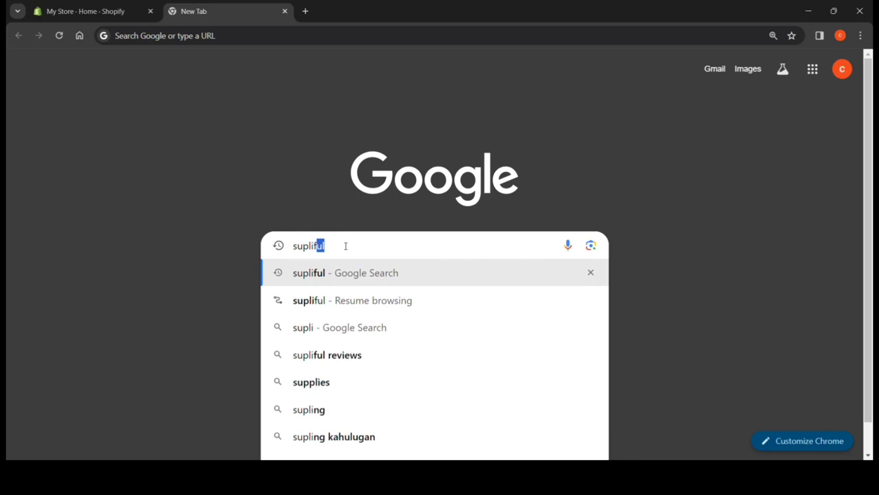
text(ful)
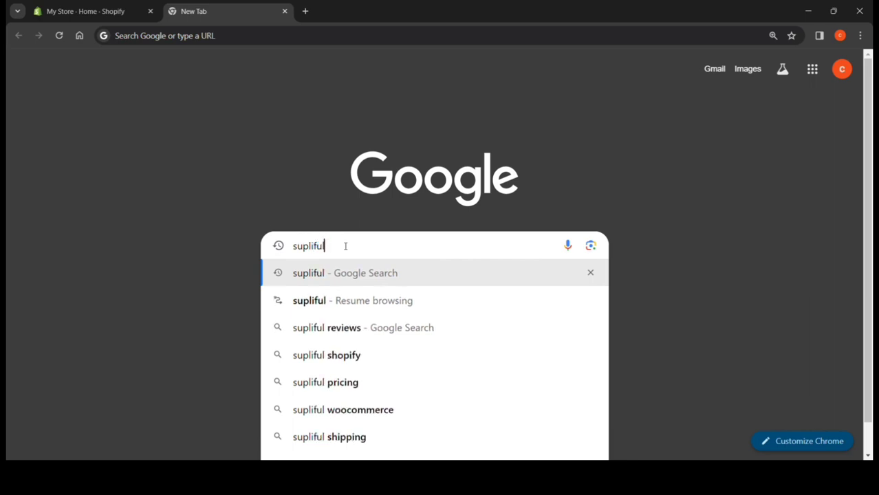
key(Return)
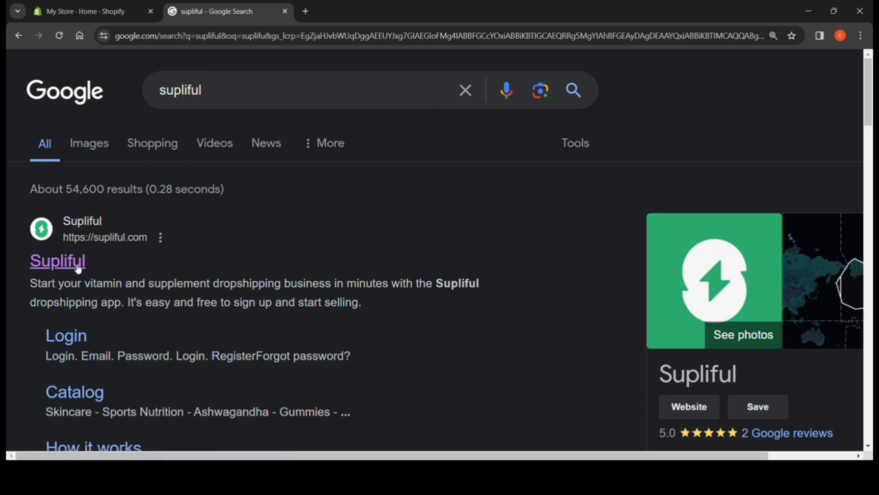
click(78, 266)
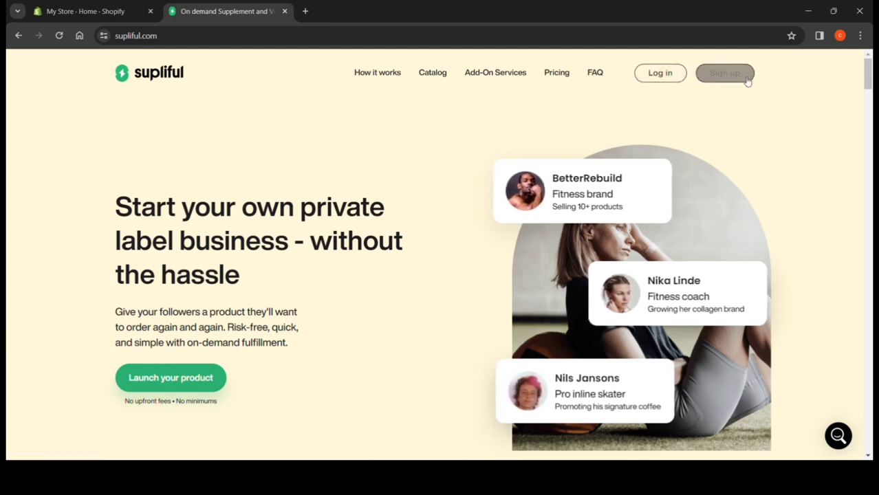
Register a Supliful account with the full name, email and password, choosing Dropshipper as the best description.
click(703, 77)
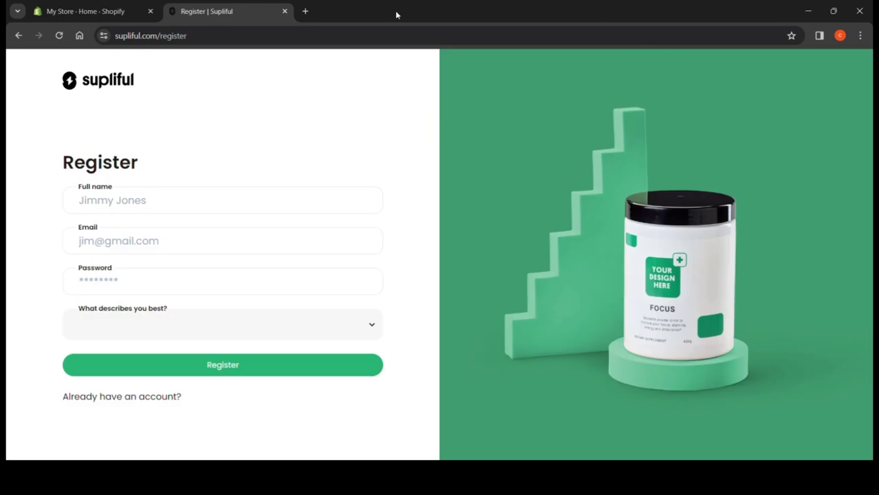
key(ctrl+plus)
key(ctrl+plus)
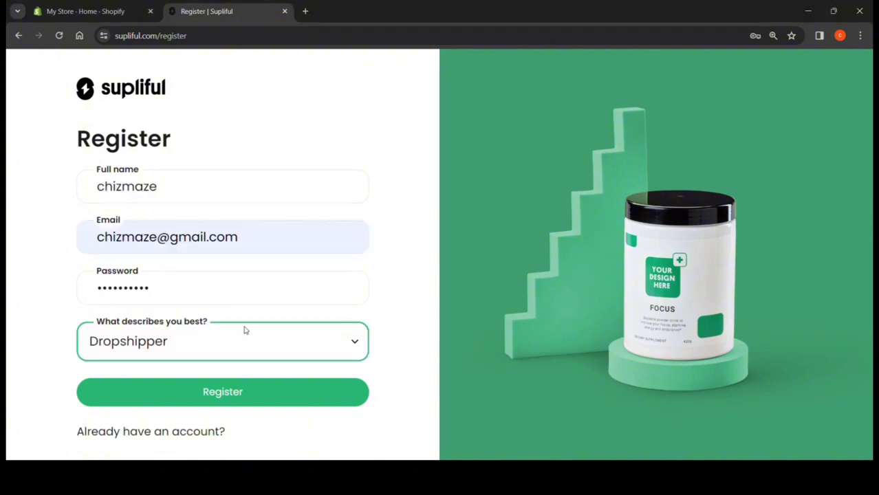
click(241, 399)
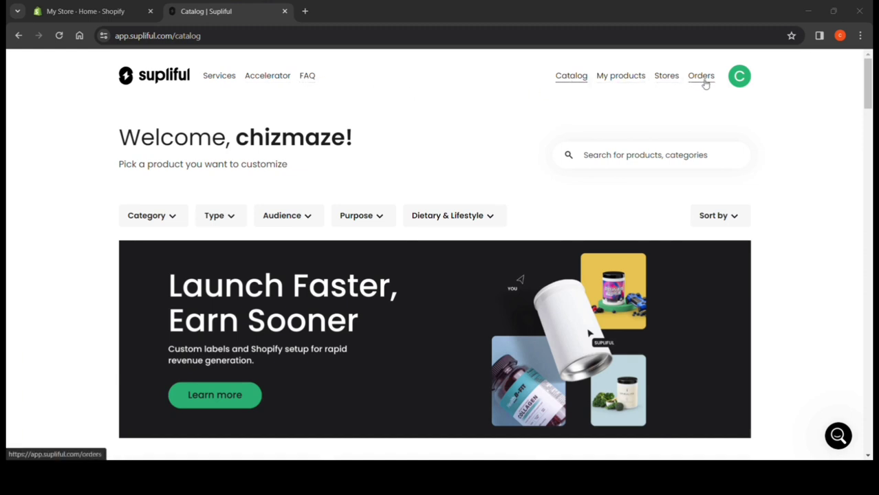
Go to Supliful's Stores page and start connecting a Shopify store through the Supliful app listing.
click(738, 79)
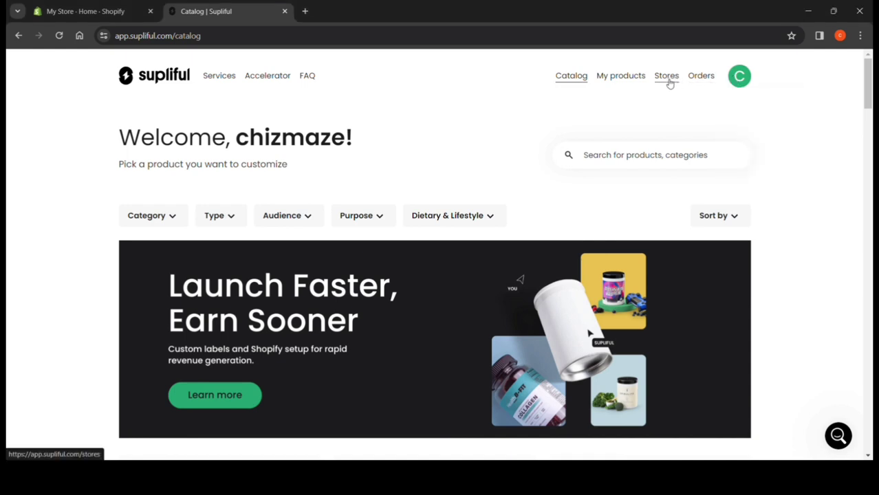
click(667, 79)
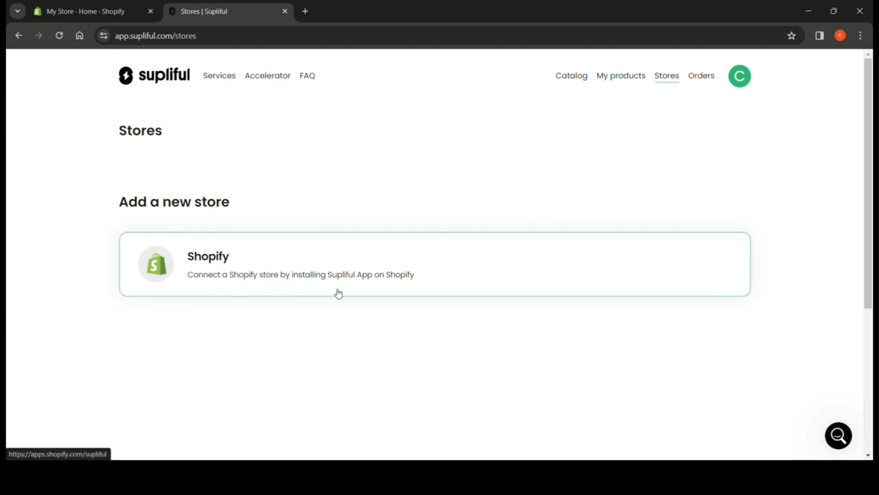
click(429, 273)
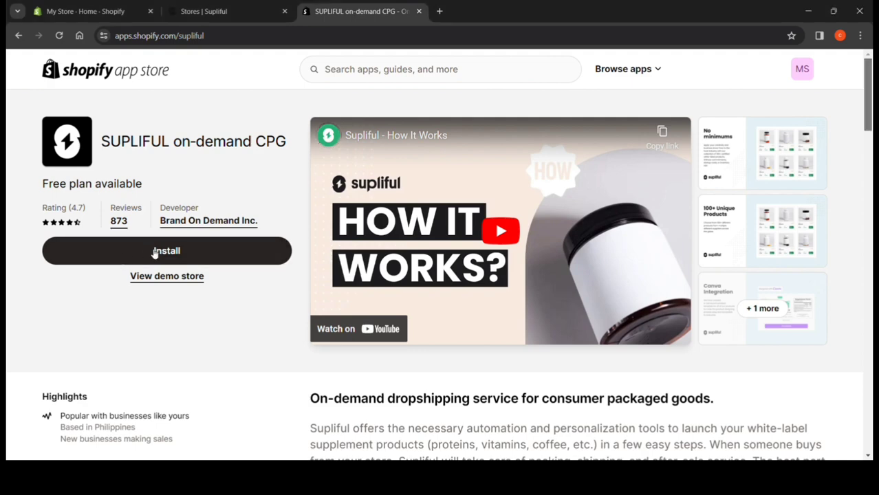
Install the Supliful app on the Shopify store, granting the requested data access, and close the Tasks pop-up on Supliful's Stores page.
click(243, 261)
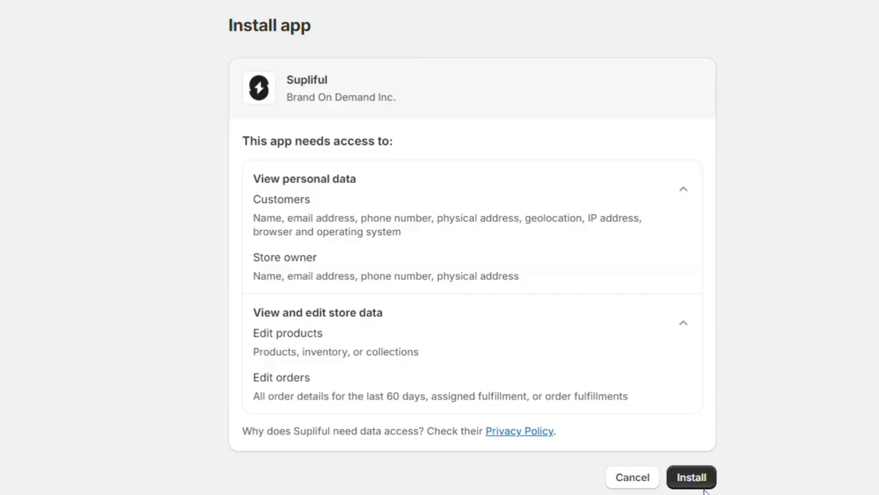
click(659, 316)
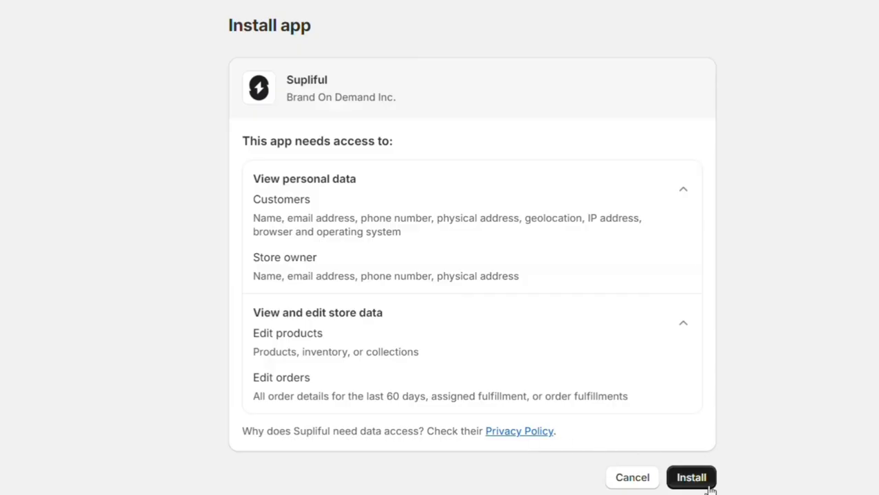
click(711, 489)
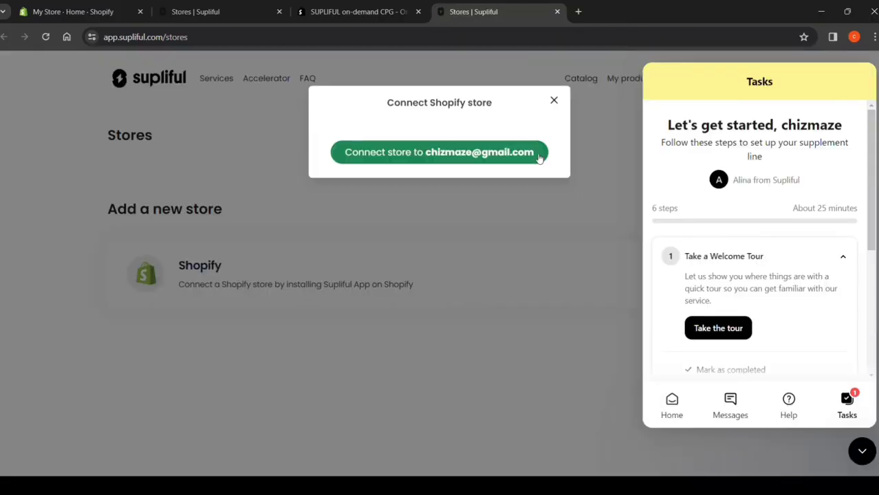
click(538, 154)
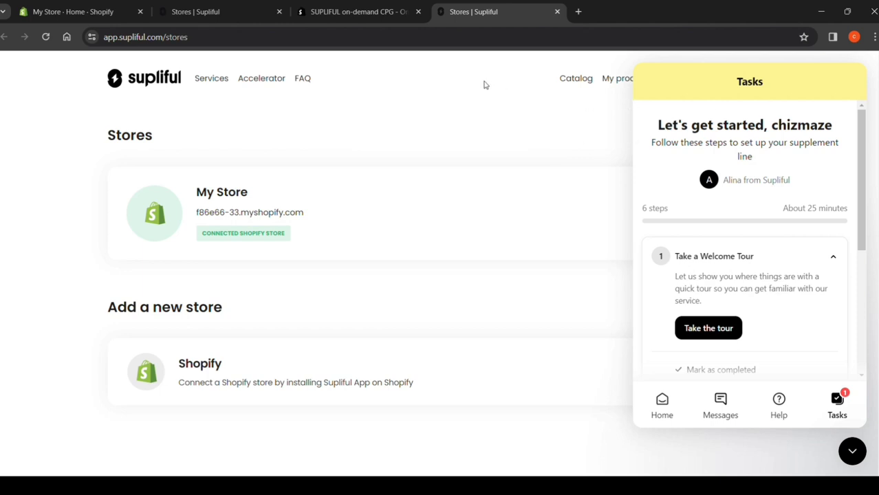
click(852, 452)
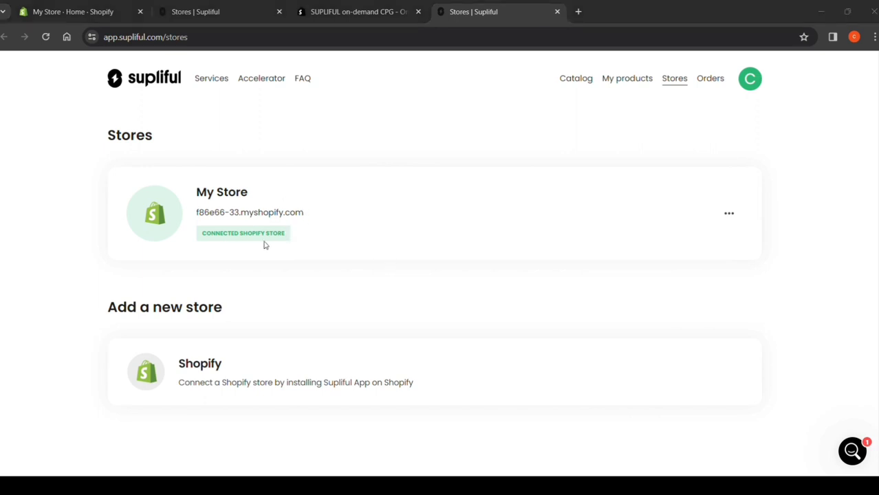
click(731, 215)
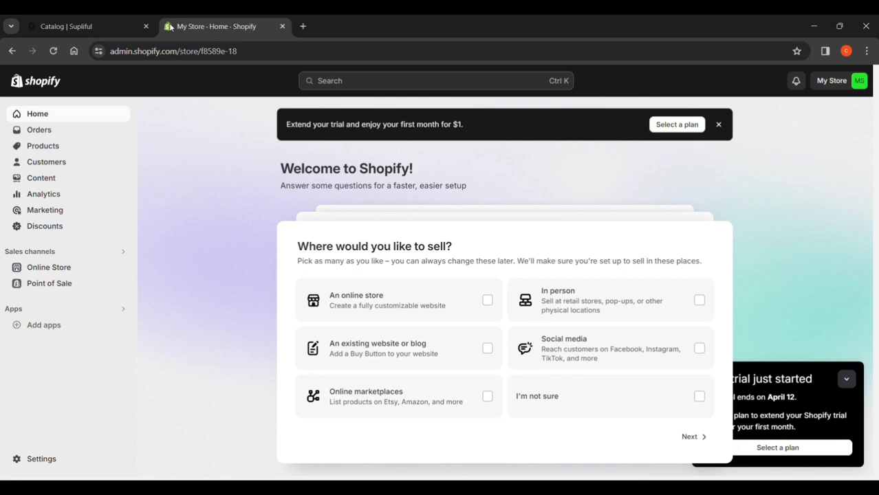
Switch to the Supliful catalog and look over the first products with their prices and potential profits.
click(119, 23)
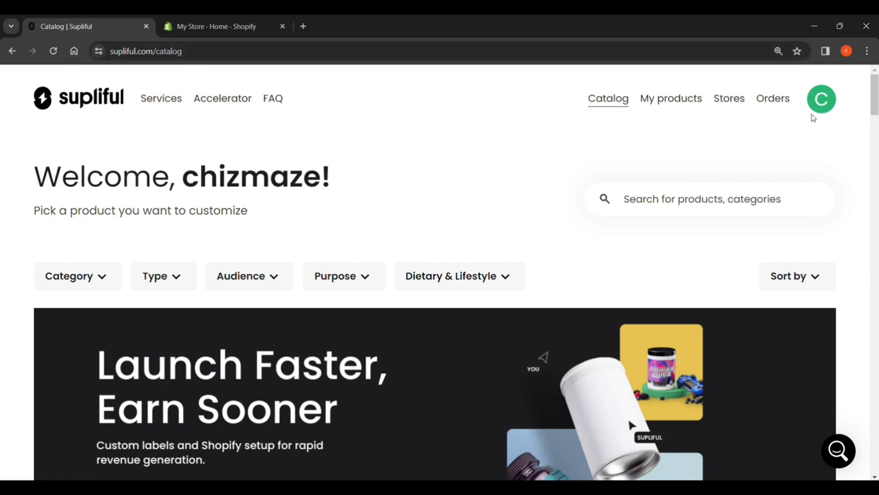
drag(871, 104, 869, 153)
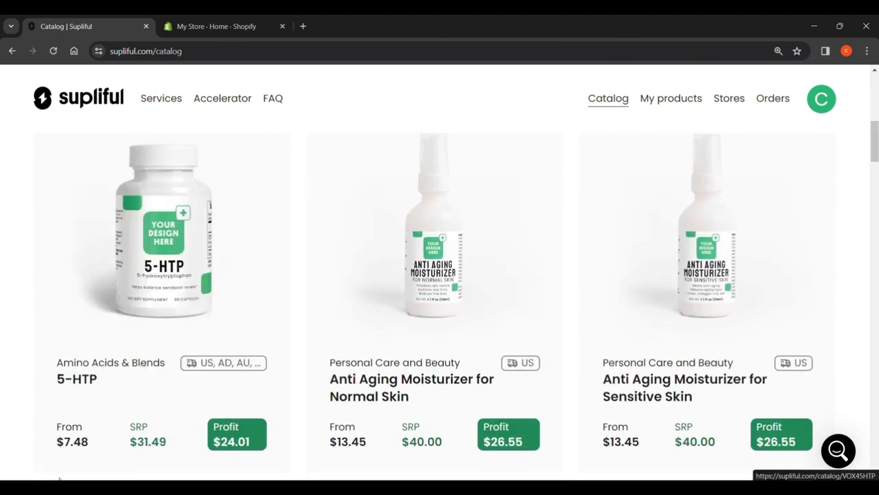
scroll(81, 466, down, 1)
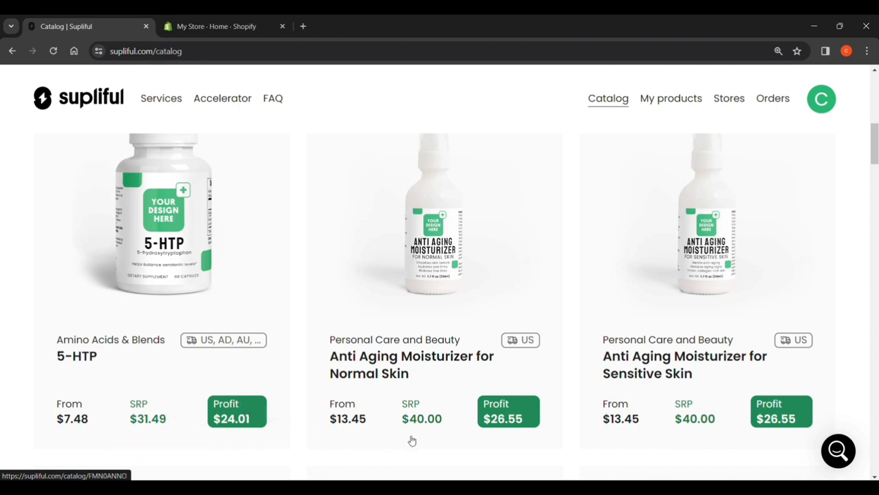
scroll(446, 369, up, 1)
scroll(447, 370, up, 5)
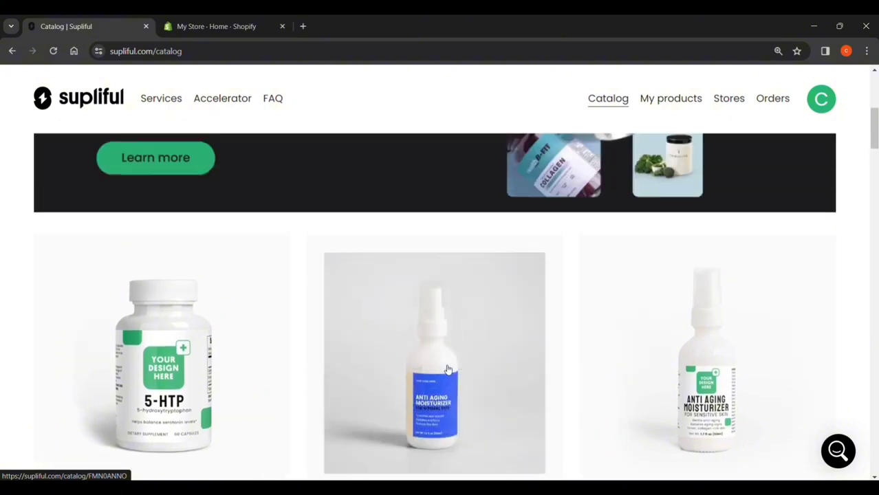
Filter the catalog by the categories Natural Extracts, Food & Beverages and Proteins & Blends.
click(108, 184)
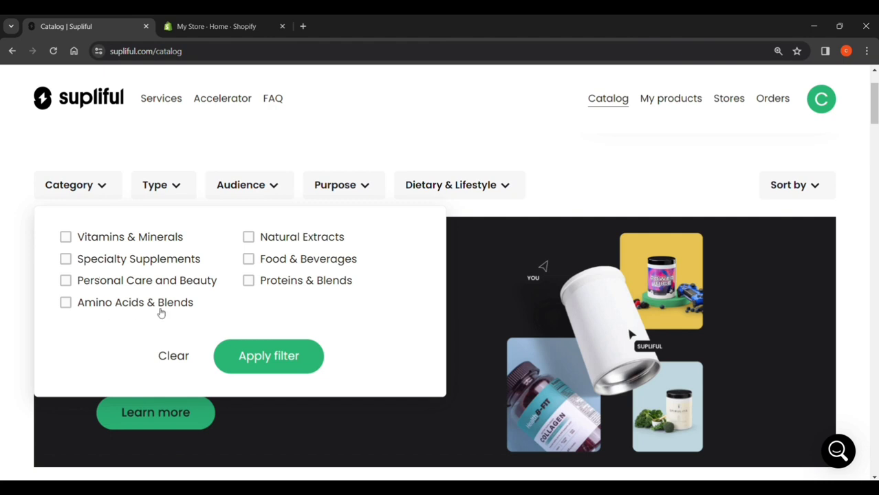
click(249, 238)
click(249, 259)
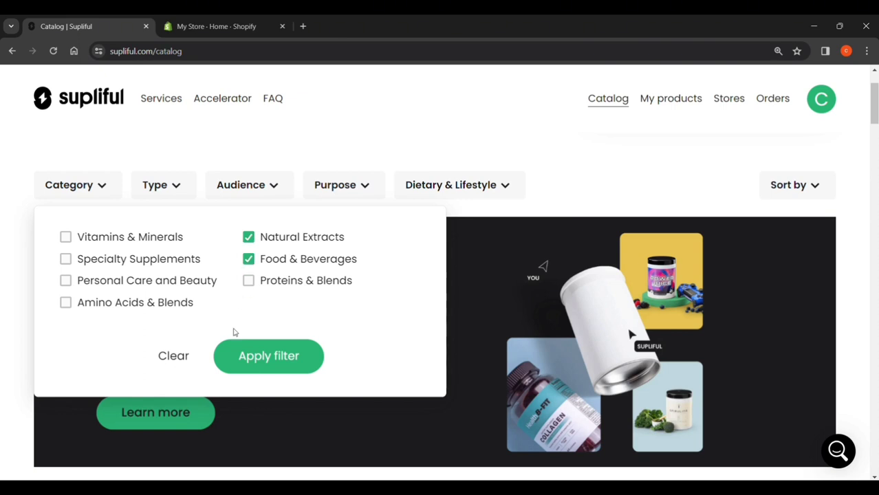
click(249, 282)
click(251, 359)
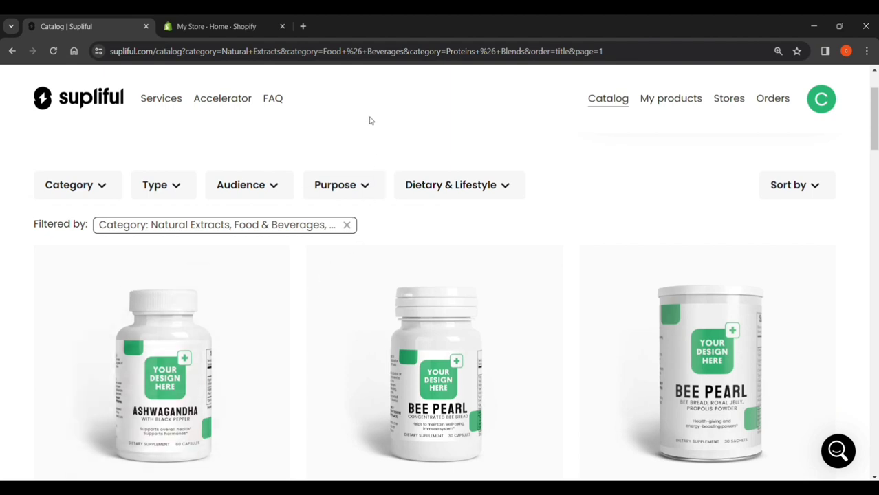
Browse the filtered products and open the Bee Pearl capsules' product page.
scroll(375, 75, down, 1)
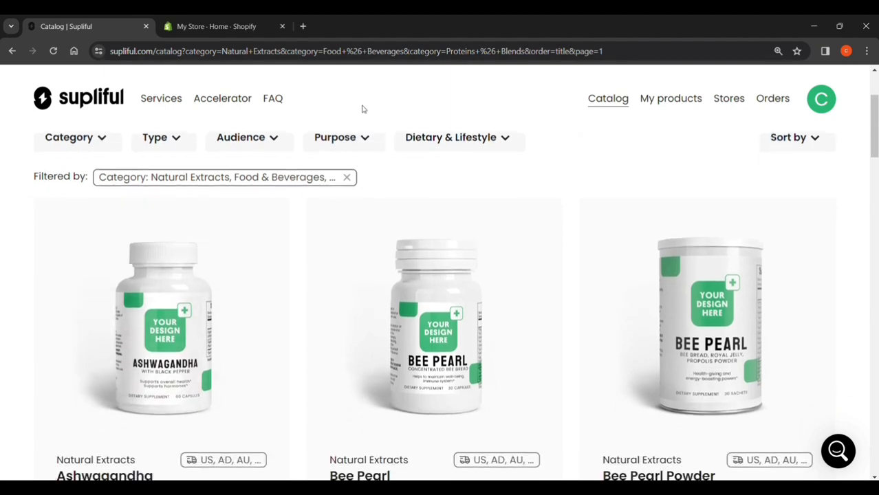
scroll(359, 126, down, 2)
scroll(362, 125, down, 1)
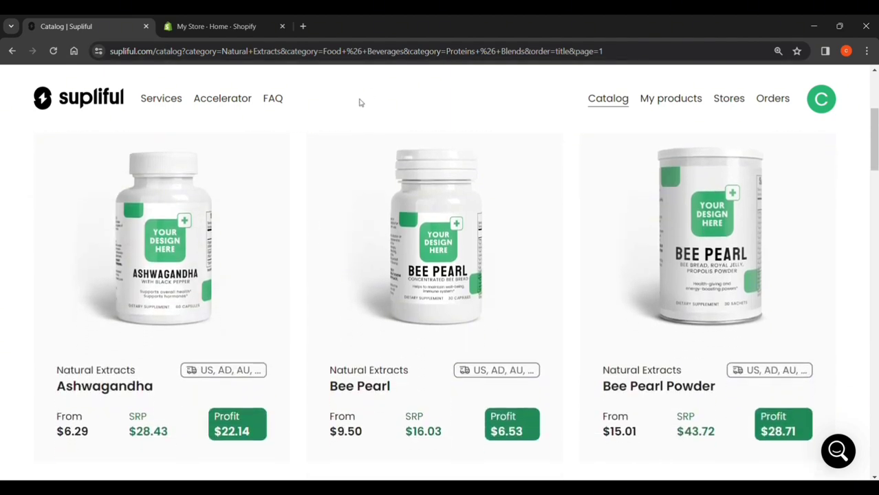
scroll(160, 416, down, 1)
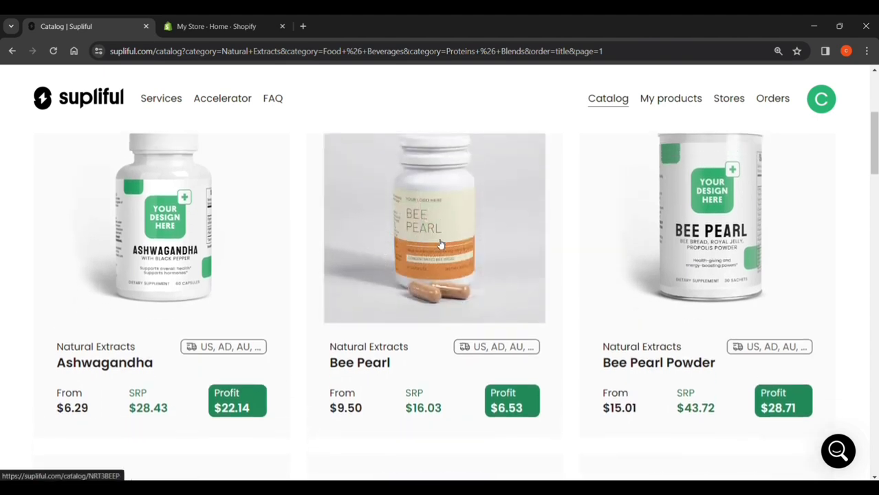
scroll(440, 245, up, 1)
click(492, 302)
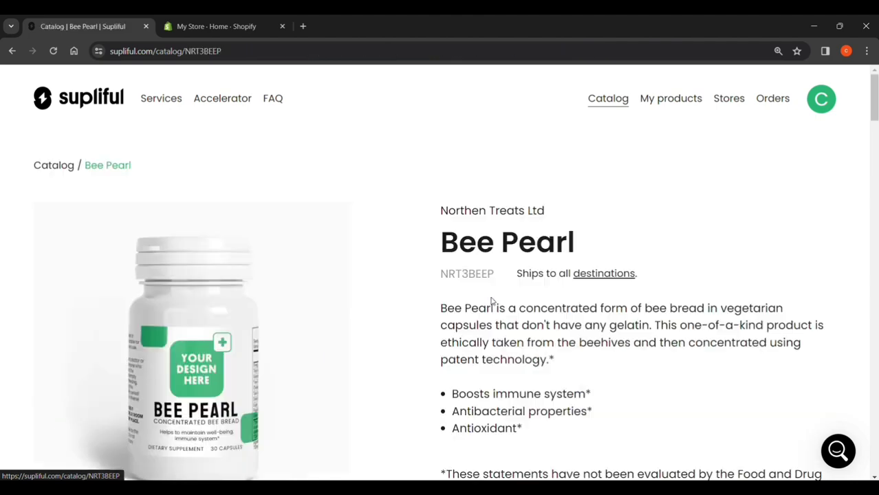
Review the Bee Pearl details and pricing, and start customizing the product for sale.
scroll(491, 297, down, 1)
scroll(492, 297, down, 2)
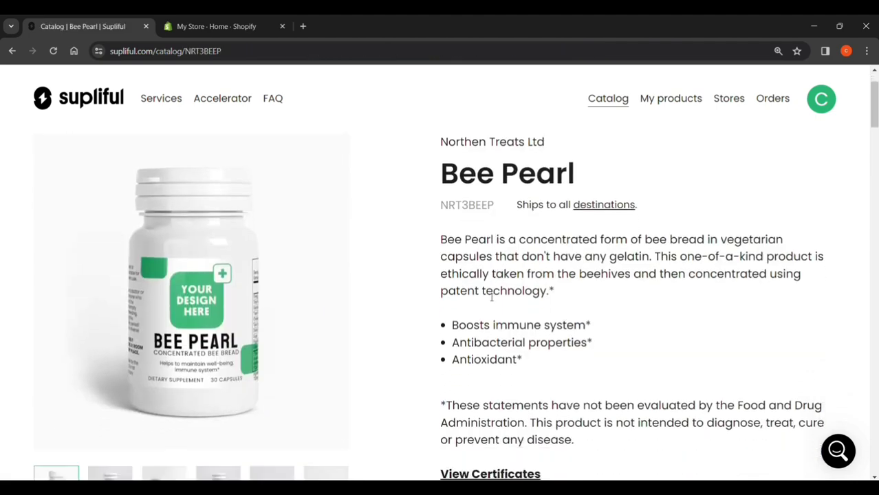
scroll(426, 314, down, 4)
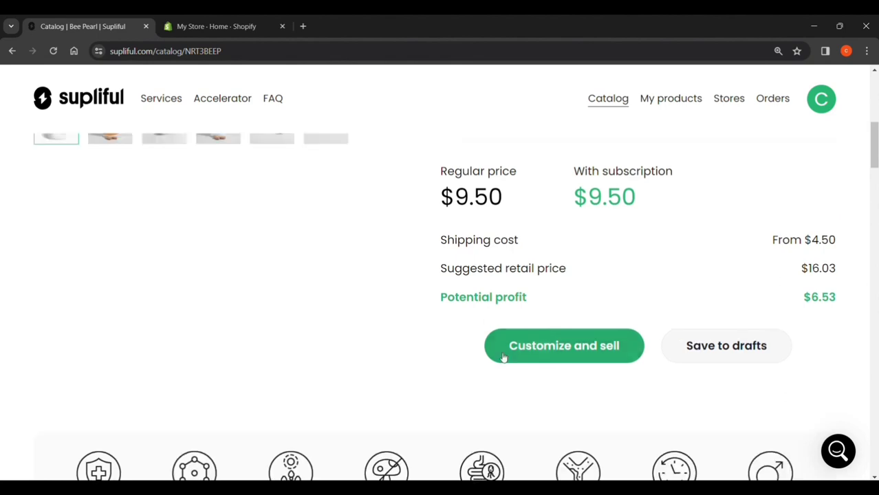
click(581, 345)
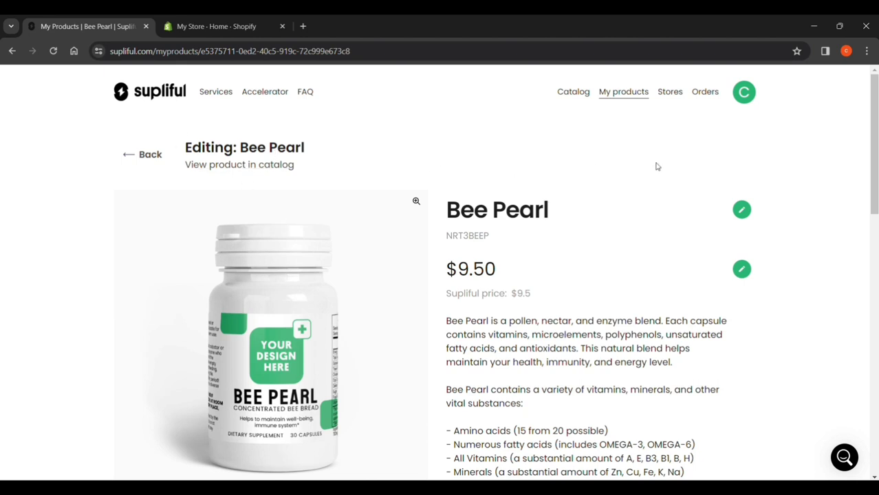
Set the Bee Pearl product's selling price to $15 and save it, leaving its name as it is.
click(742, 210)
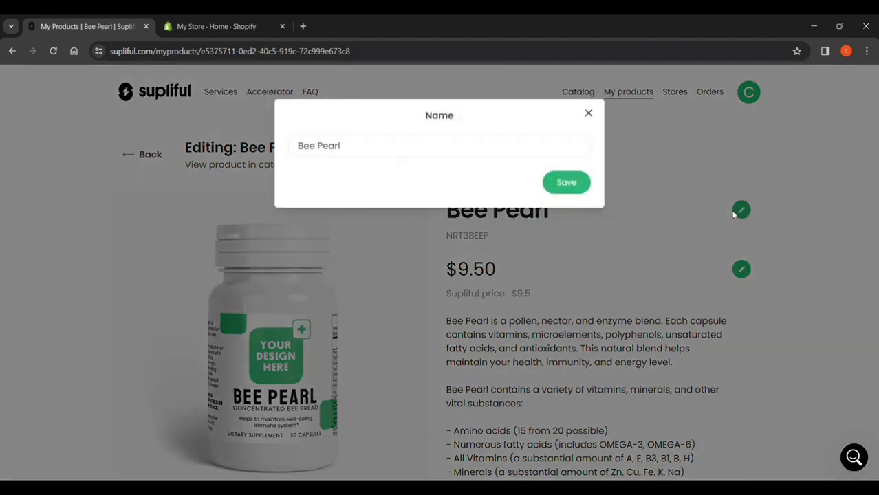
click(589, 114)
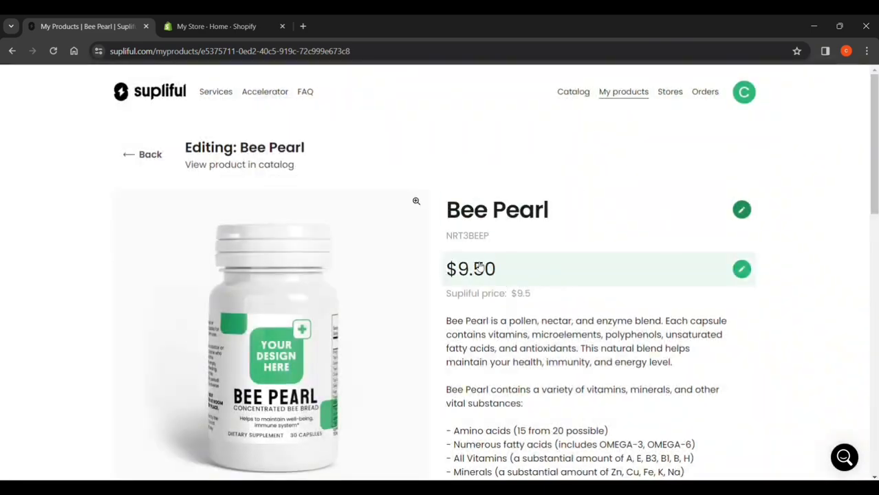
click(736, 270)
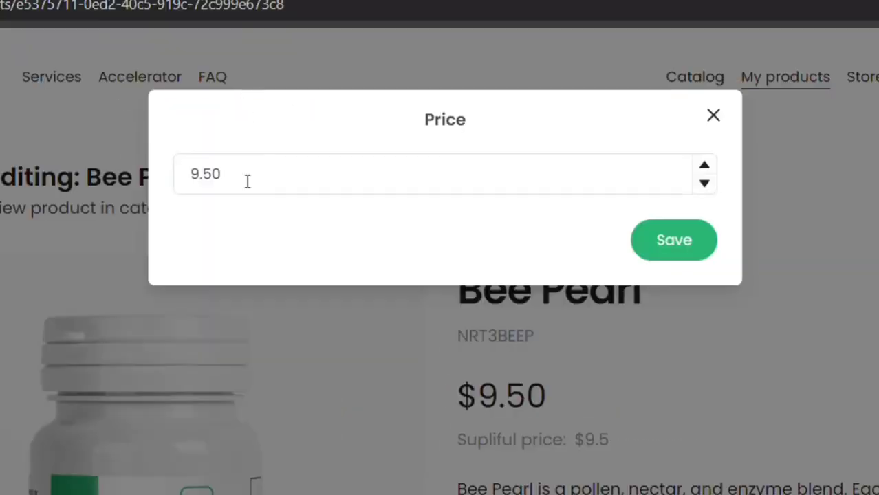
click(330, 151)
key(BackSpace)
key(BackSpace)
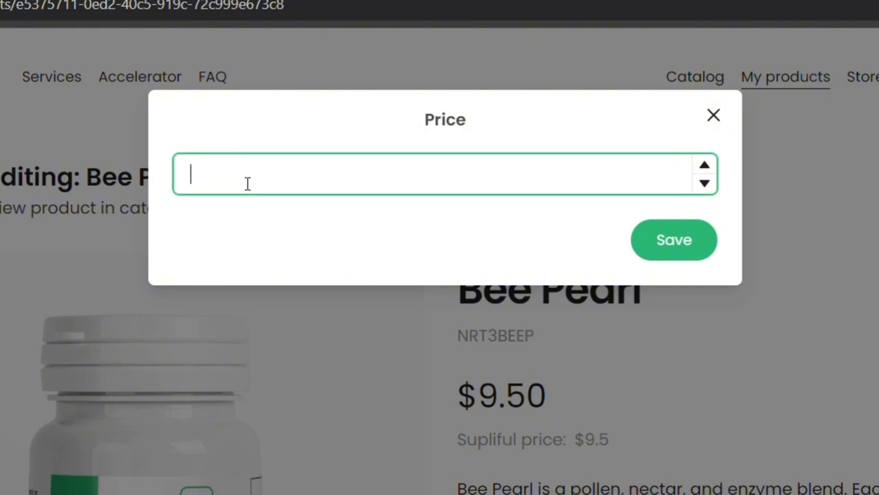
text(15)
click(649, 236)
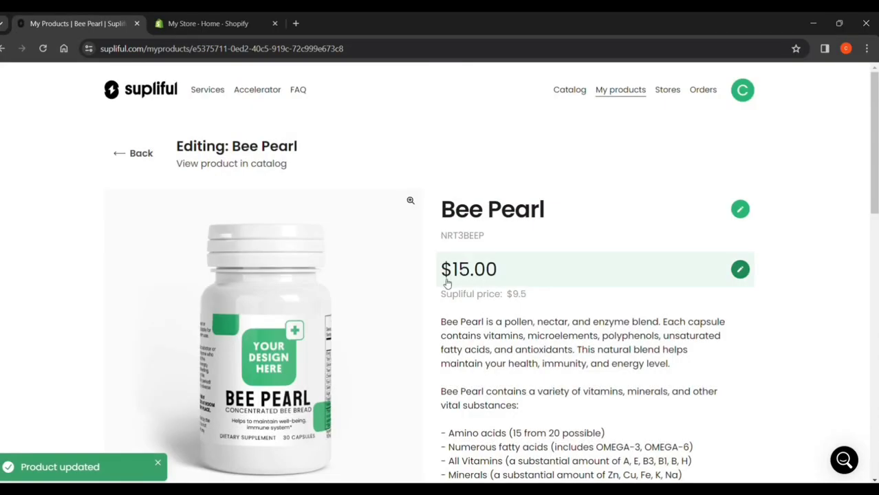
Open the Bee Pearl description for editing, read it through and save it without changes.
scroll(619, 261, down, 3)
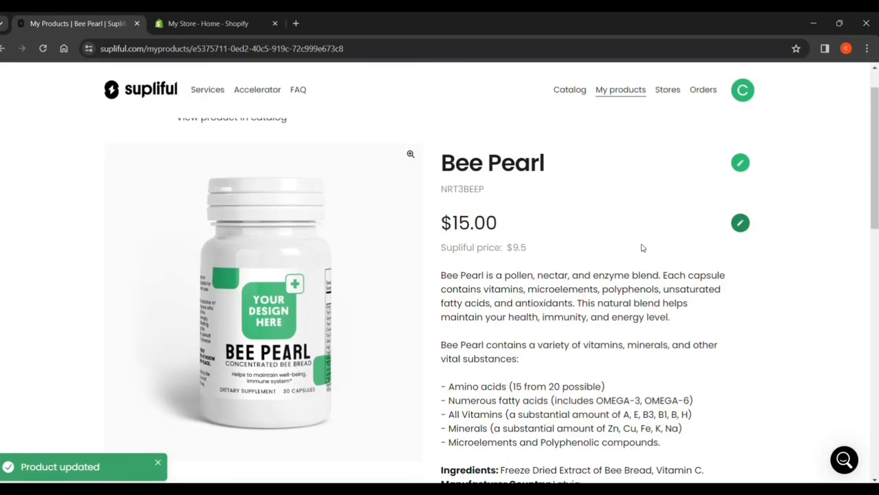
scroll(645, 282, down, 2)
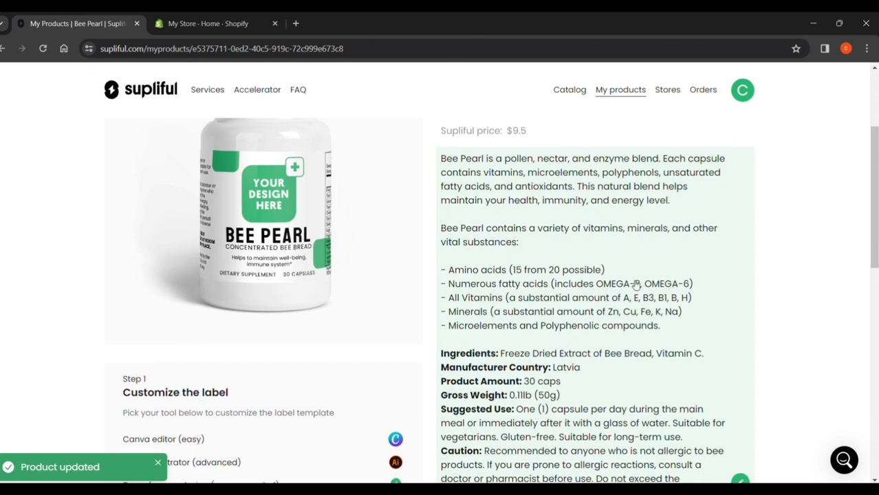
scroll(644, 324, down, 1)
click(739, 437)
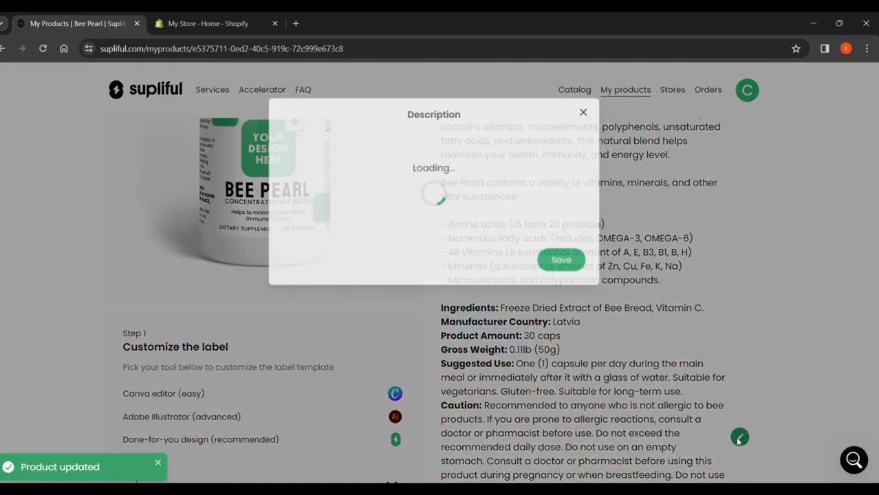
scroll(625, 158, down, 5)
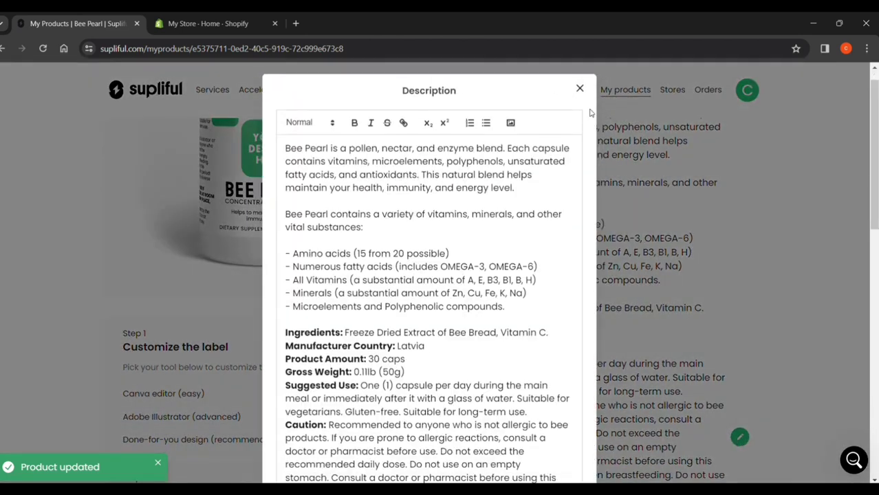
scroll(559, 334, down, 5)
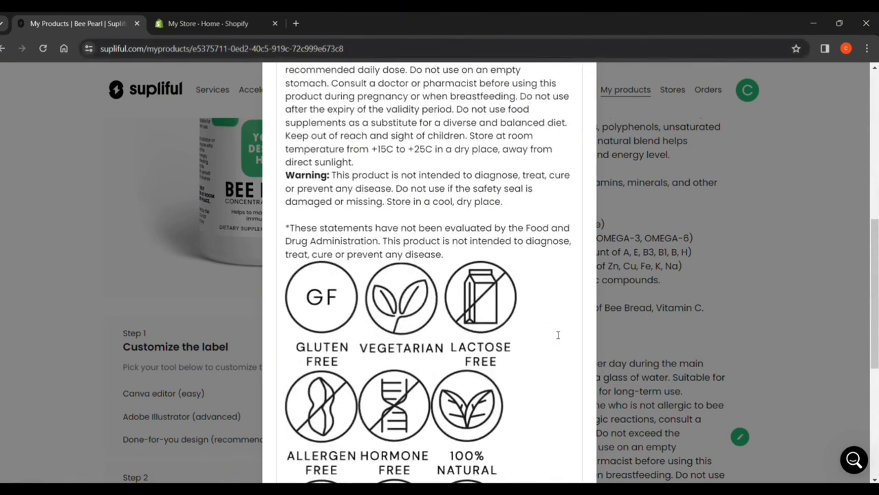
click(557, 426)
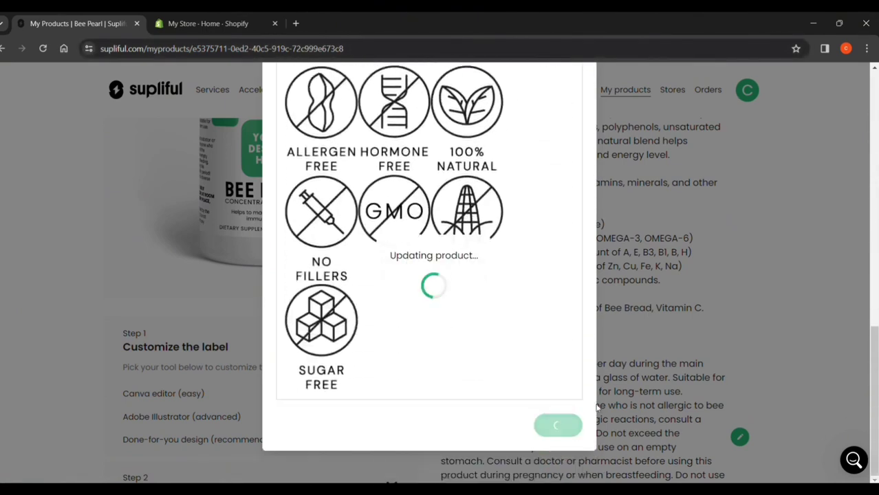
Look through the Bee Pearl editing page, including its description and the label customization, upload and selling steps.
scroll(688, 365, down, 7)
scroll(691, 365, down, 5)
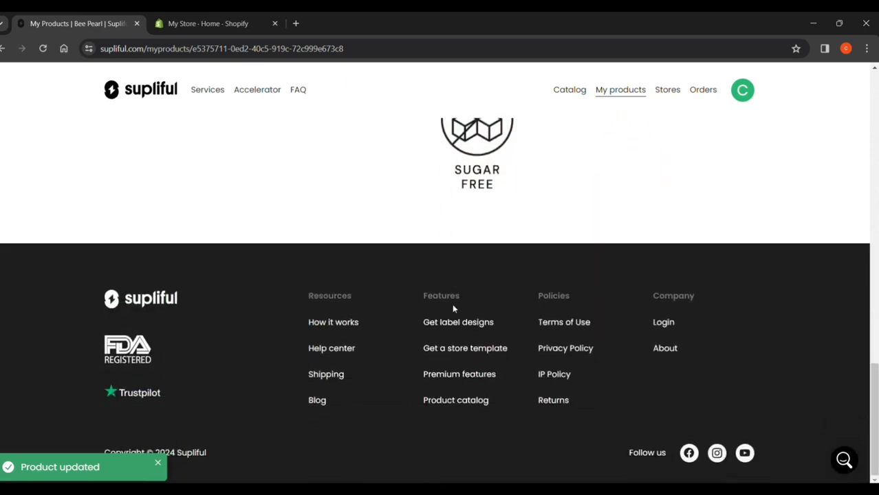
scroll(453, 309, up, 8)
scroll(559, 256, up, 7)
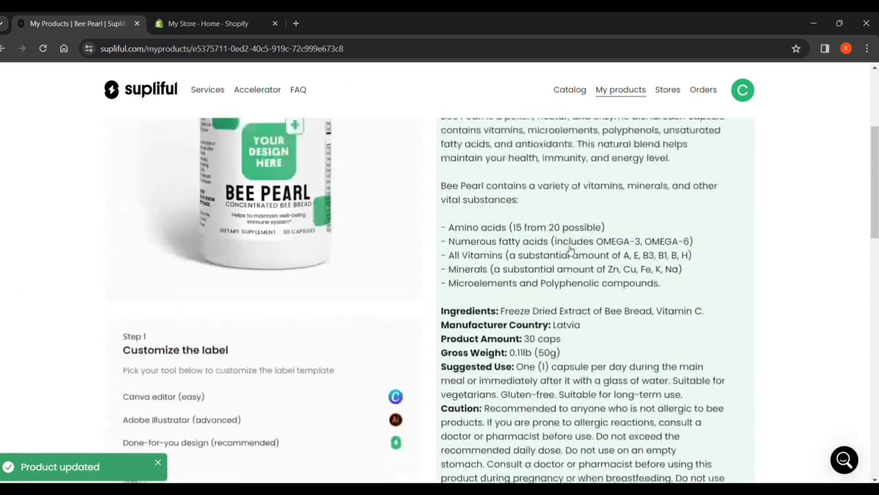
scroll(248, 265, down, 3)
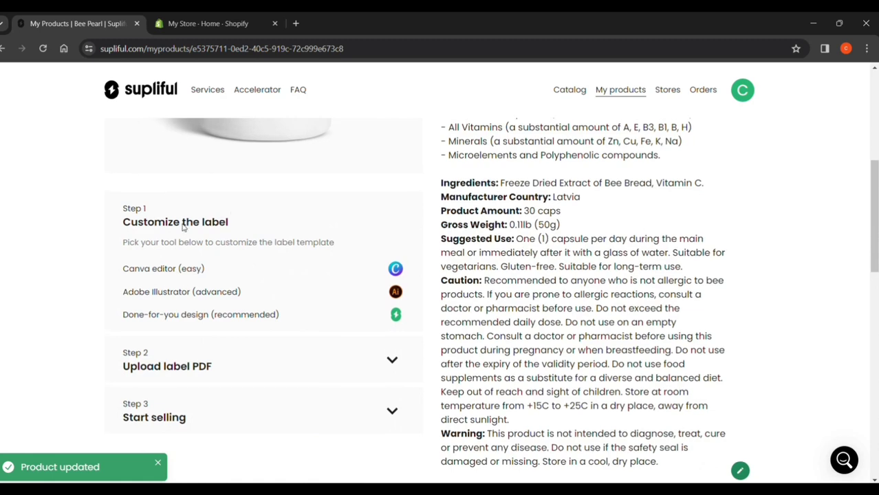
scroll(182, 224, up, 3)
scroll(260, 242, up, 2)
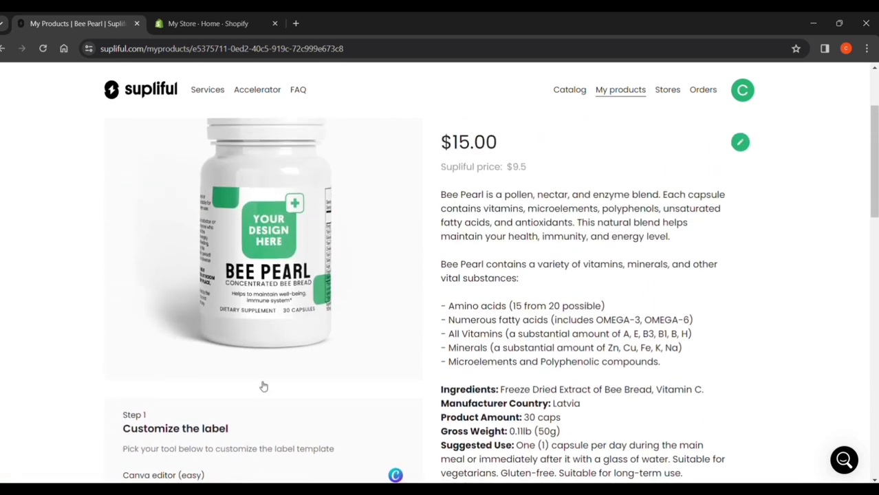
Choose the Canva editor for customizing the label and create a new design from Supliful's BEE PEARL template.
scroll(268, 413, down, 3)
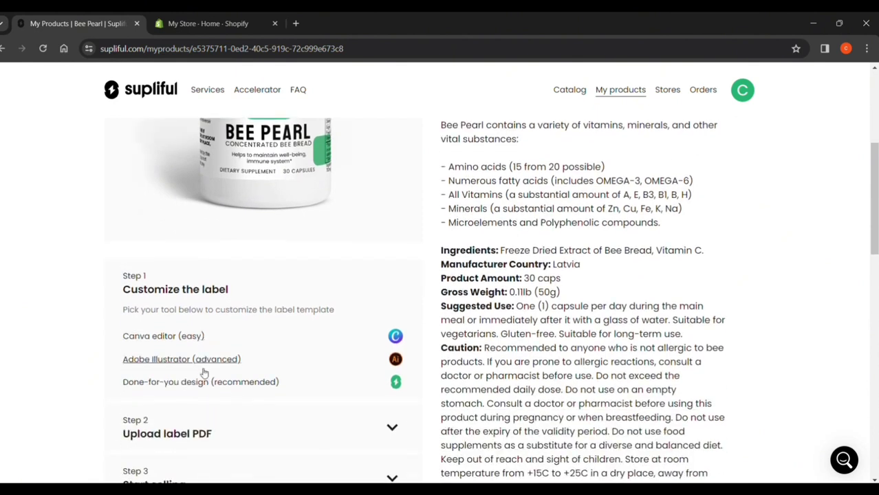
scroll(204, 386, down, 1)
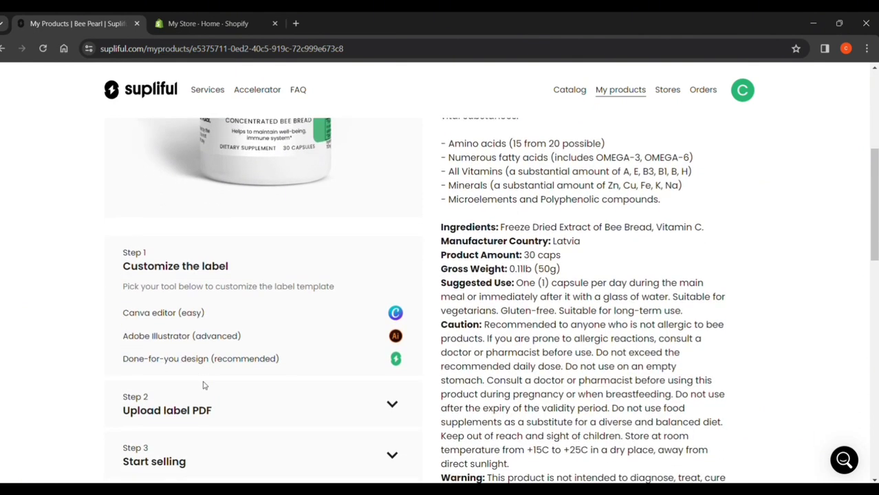
click(185, 314)
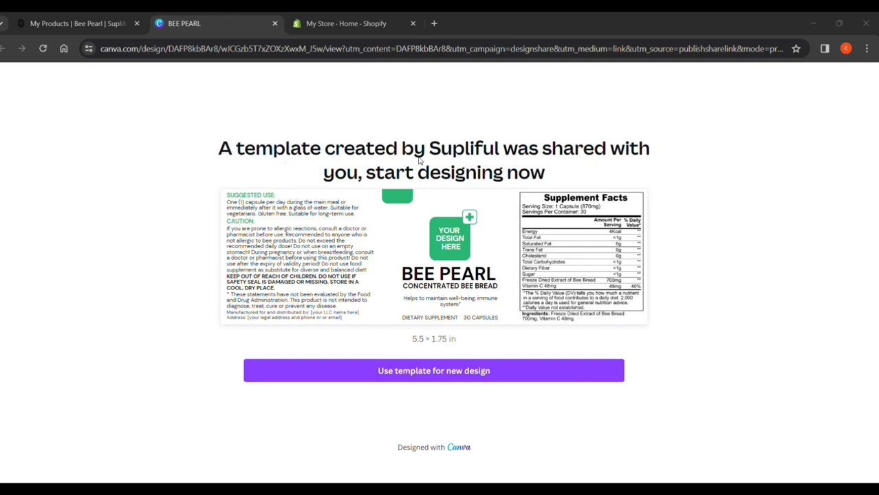
click(540, 371)
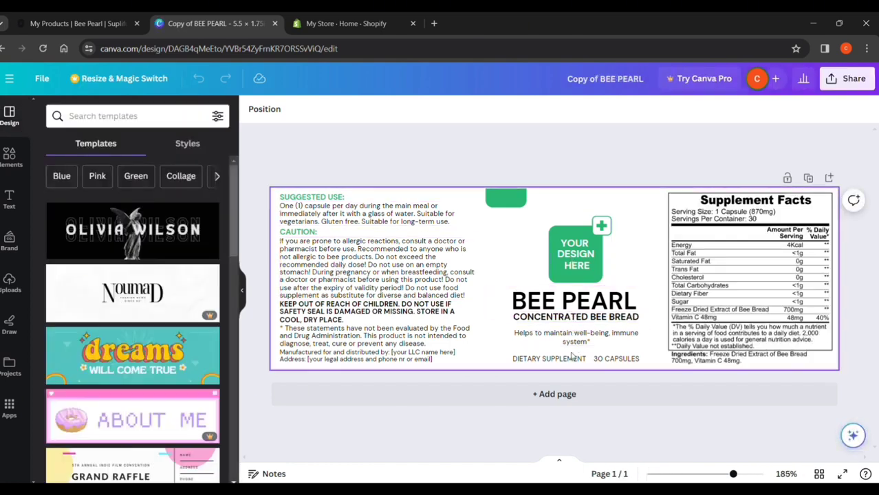
Recolor the "YOUR DESIGN HERE" badge on the label dark blue and enlarge it slightly.
click(576, 255)
click(387, 108)
click(62, 358)
click(210, 383)
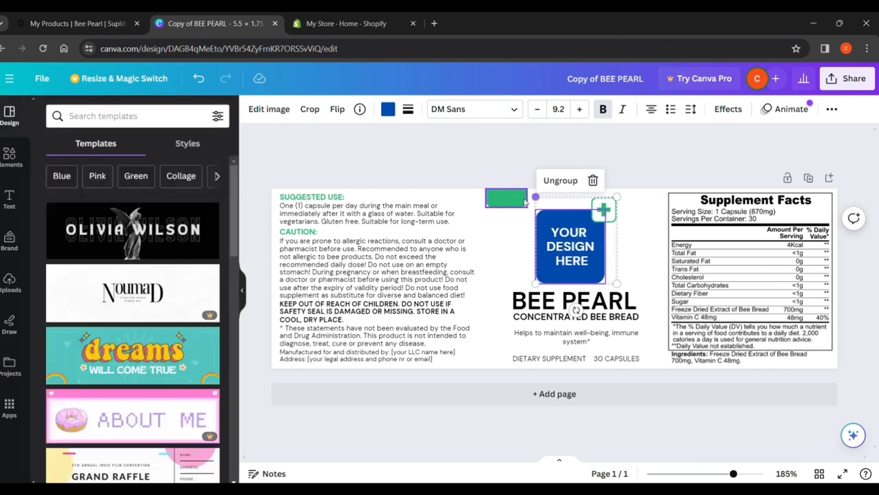
Move the green shape onto the BEE PEARL title and enlarge it to back the title, the CONCENTRATED BEE BREAD line and the health claim.
drag(525, 201, 610, 335)
drag(513, 330, 530, 324)
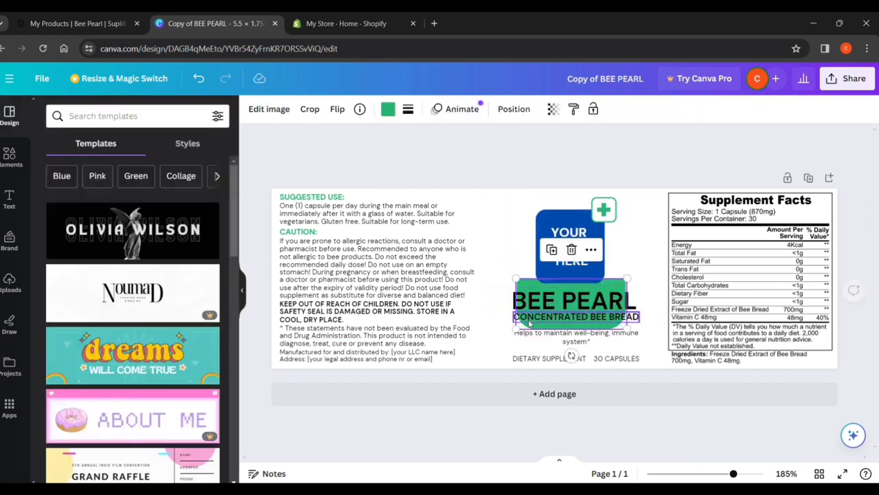
click(605, 303)
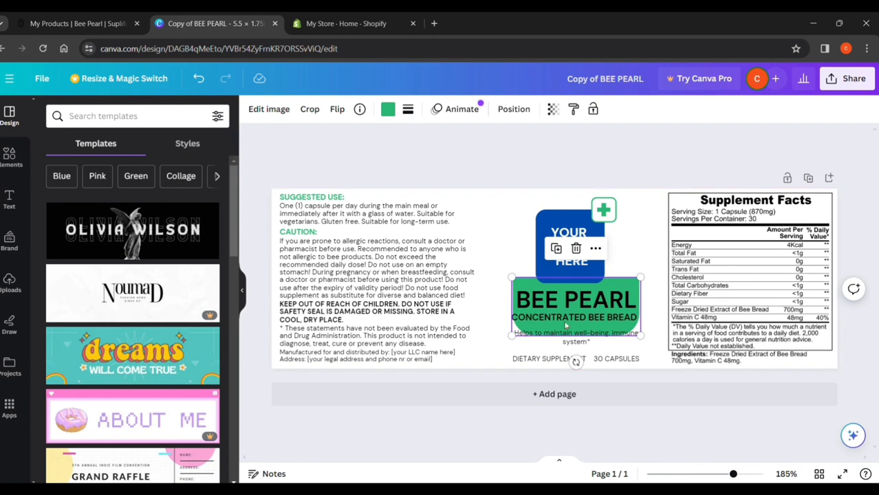
click(392, 415)
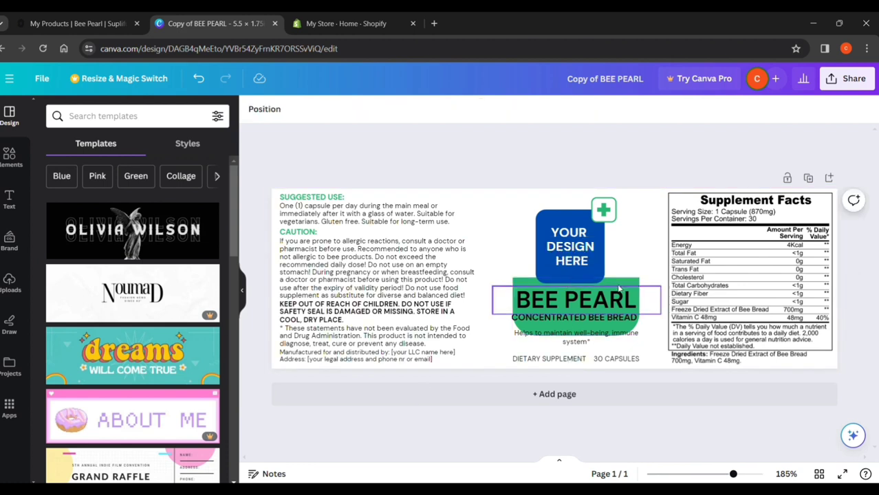
drag(619, 282, 645, 278)
drag(578, 362, 574, 358)
drag(507, 337, 490, 352)
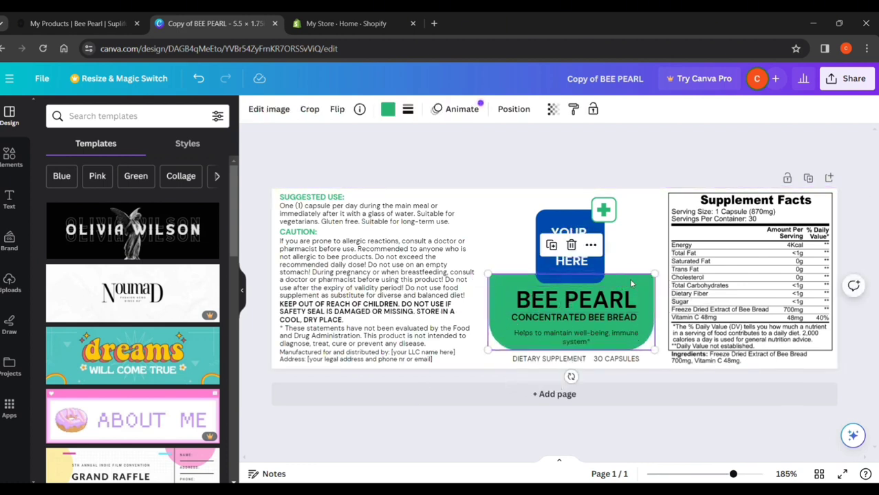
click(368, 170)
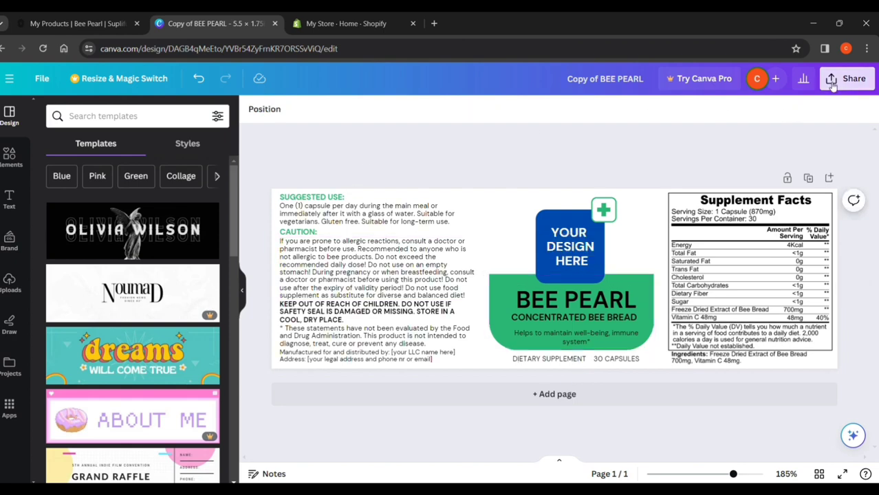
Download the finished label design as a PDF Standard file.
click(840, 80)
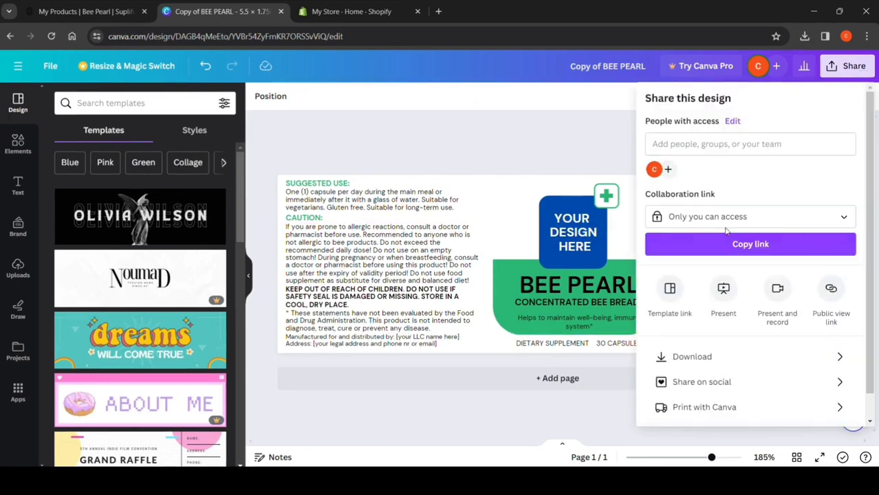
click(705, 359)
click(792, 143)
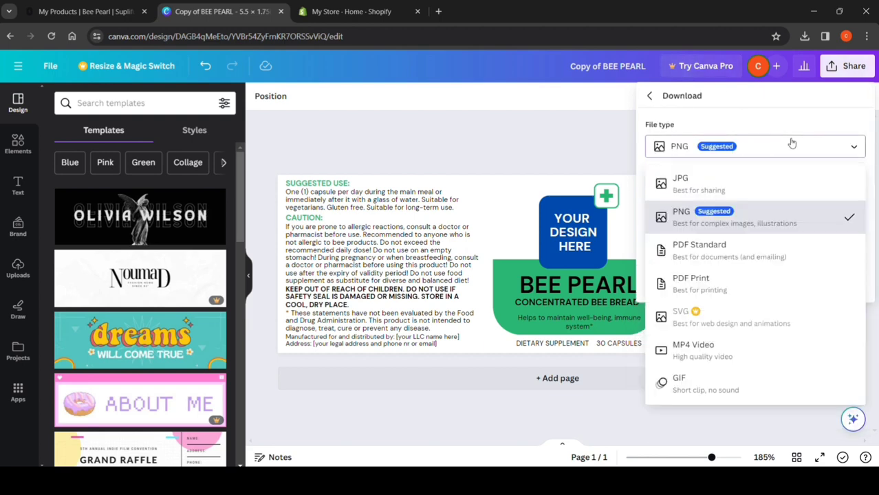
click(693, 253)
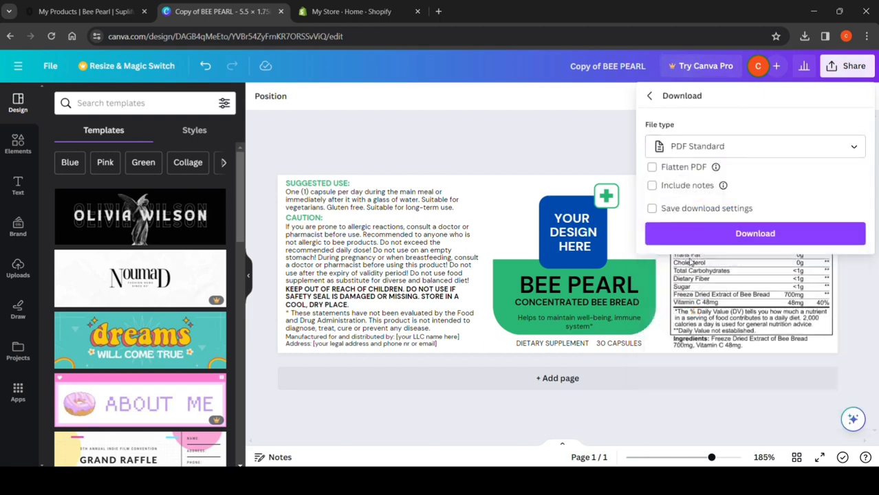
click(722, 234)
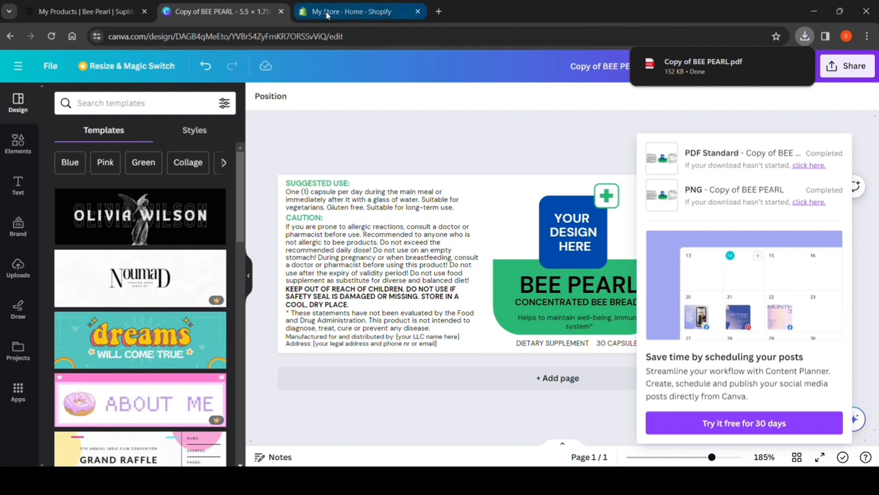
Switch to Supliful and submit Copy of BEE PEARL.pdf from Downloads as the Bee Pearl product's label.
click(107, 5)
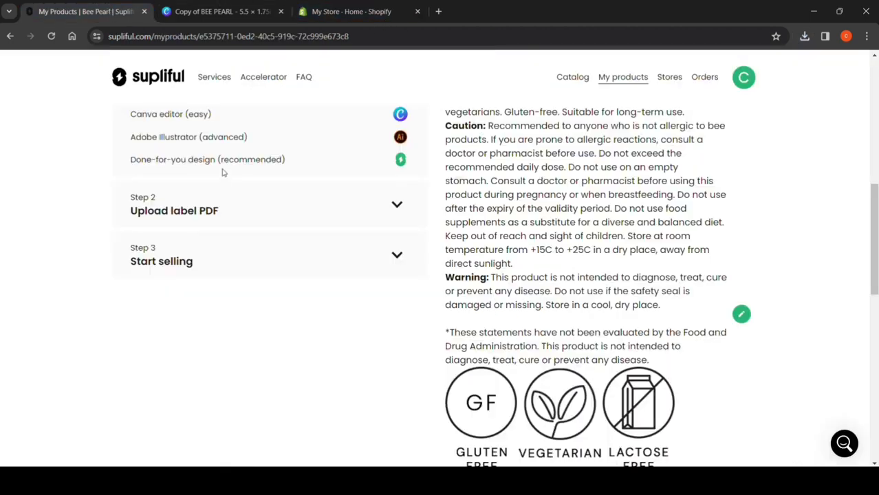
scroll(234, 241, up, 3)
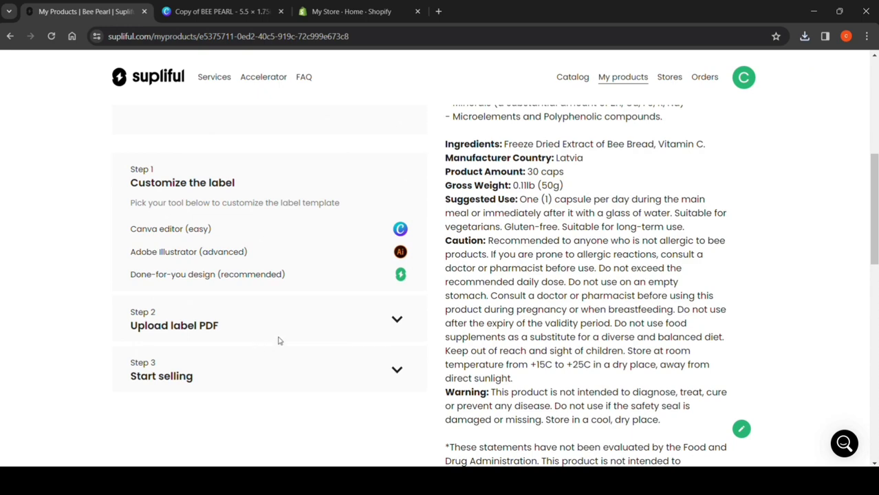
click(397, 320)
scroll(90, 346, down, 5)
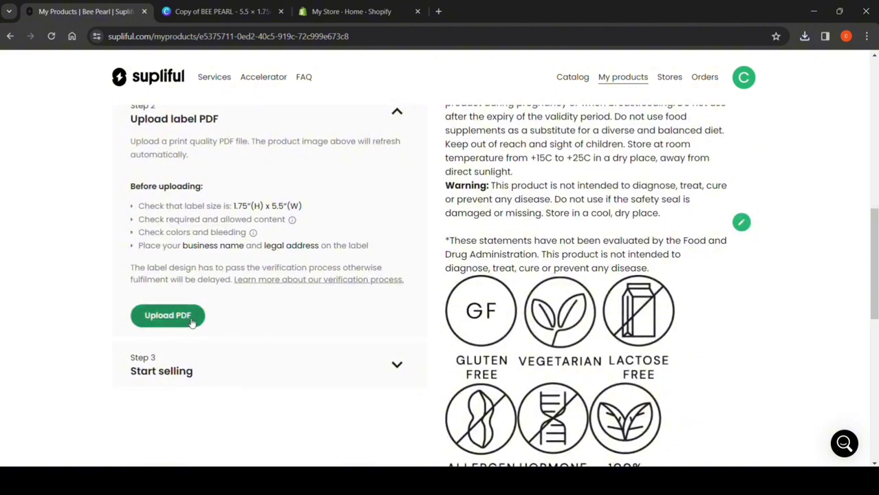
click(191, 321)
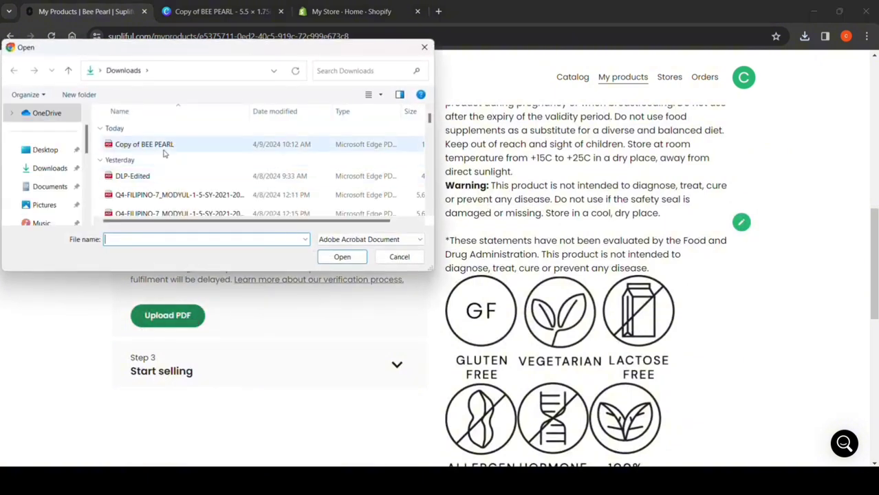
double_click(210, 149)
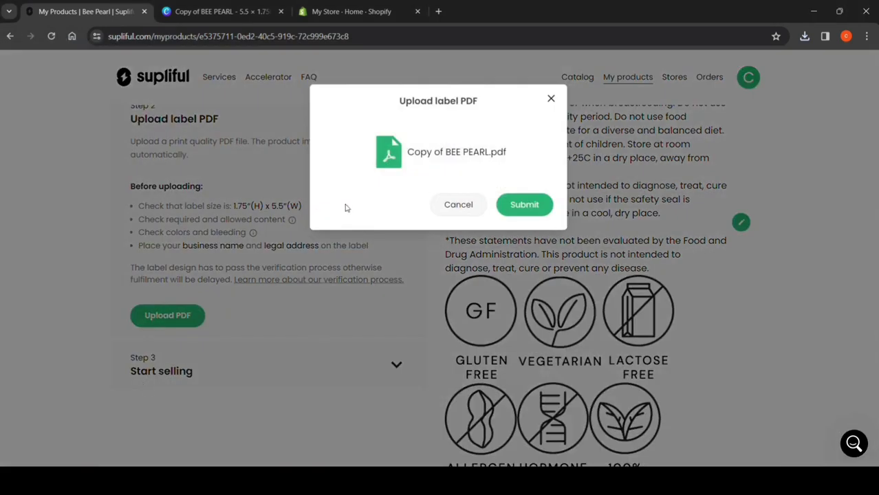
click(513, 203)
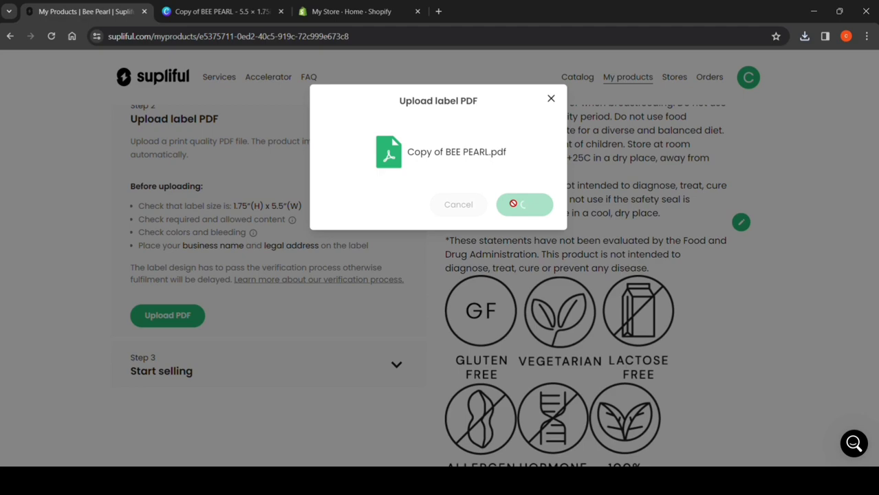
Examine the updated Bee Pearl product image and enlarge the spilled-capsules and lying-bottle mockups from the image gallery.
drag(873, 241, 872, 113)
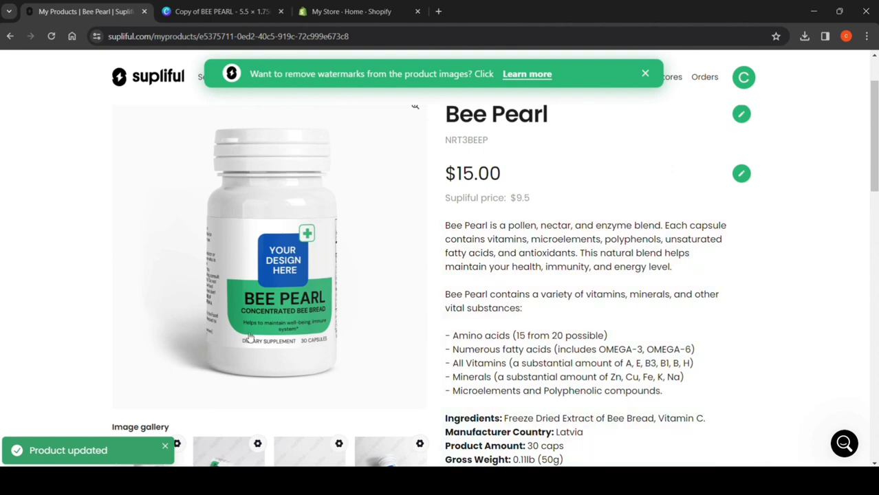
scroll(250, 337, down, 2)
click(231, 440)
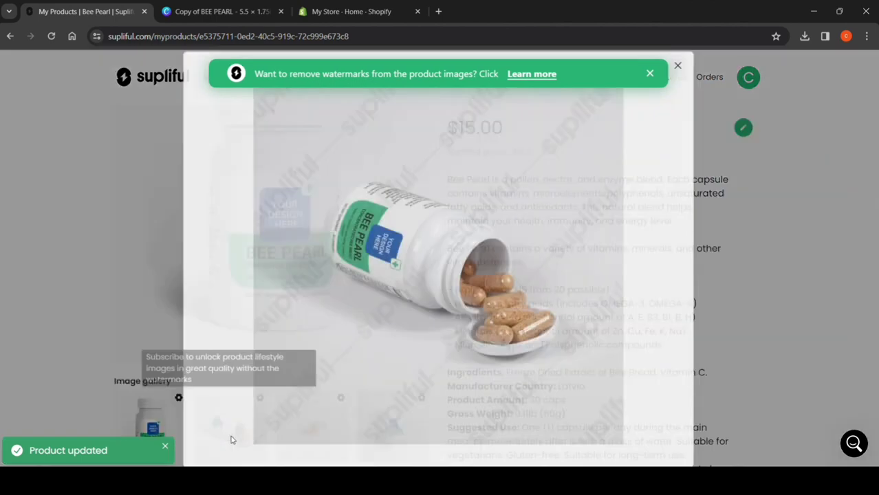
click(679, 64)
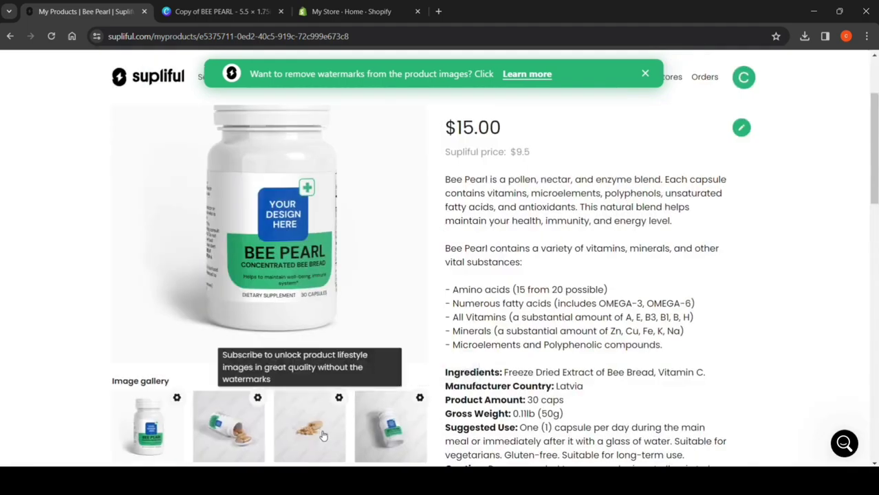
click(406, 430)
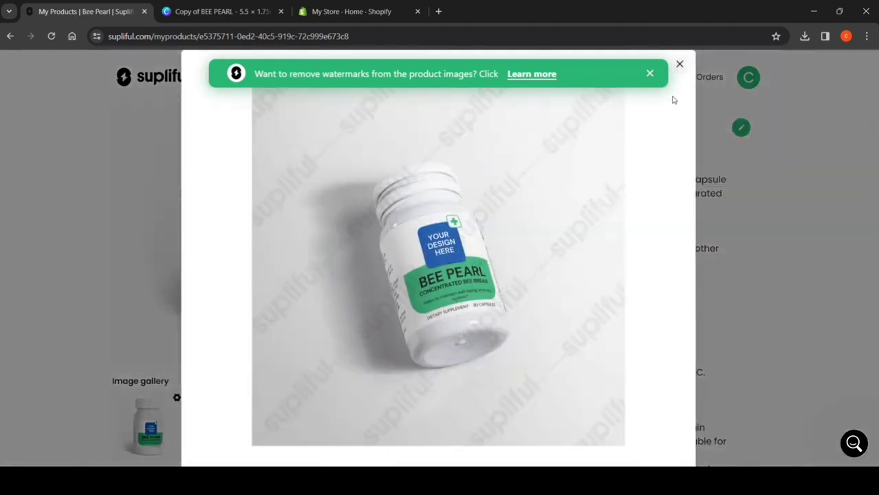
click(680, 65)
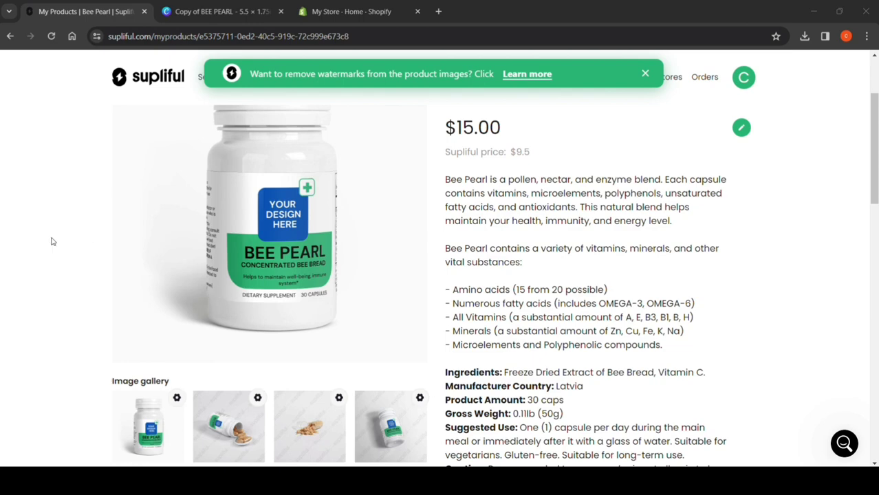
Expand the Bee Pearl product's Start selling checklist and open its Add payment method item.
scroll(402, 345, down, 10)
click(398, 339)
scroll(402, 348, down, 1)
scroll(402, 348, down, 1)
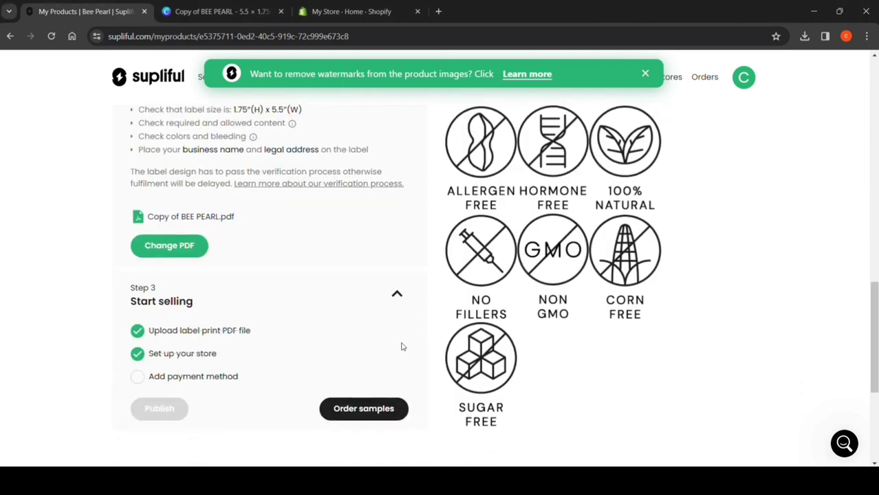
click(172, 379)
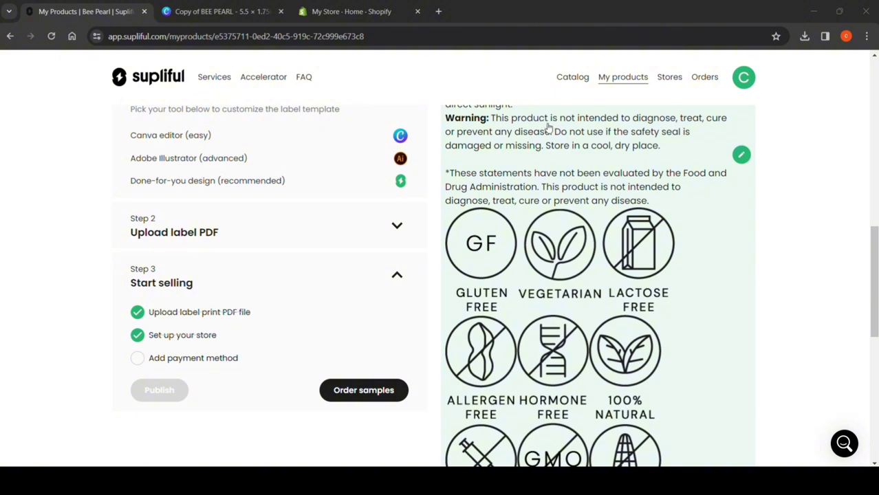
Open the account's subscription plans and compare the prices and features of the Free, Starter and Creator plans.
click(752, 82)
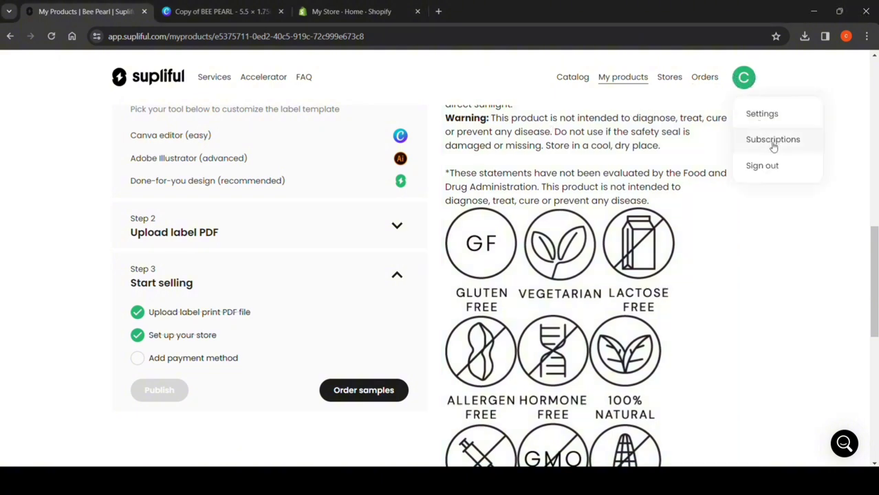
click(805, 141)
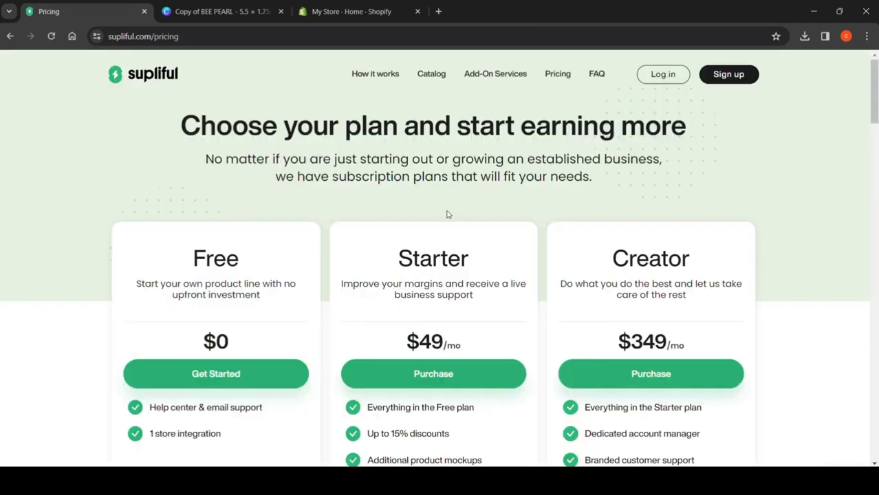
scroll(200, 132, down, 1)
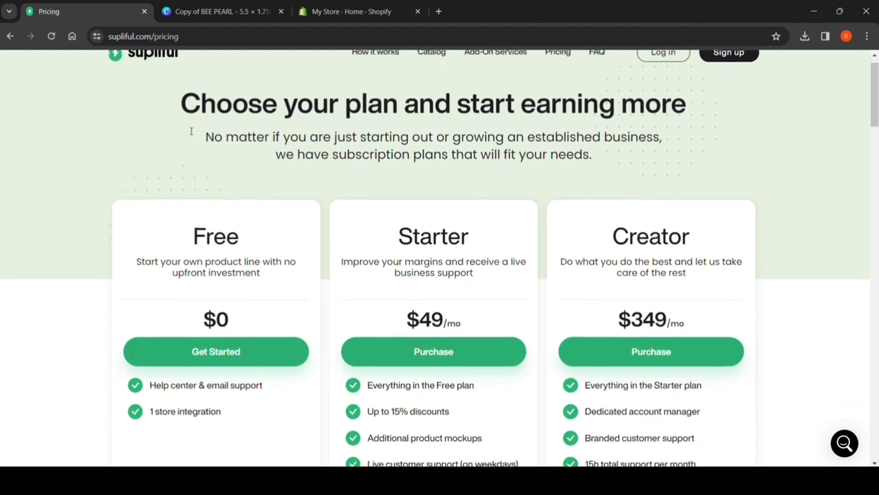
scroll(196, 134, down, 1)
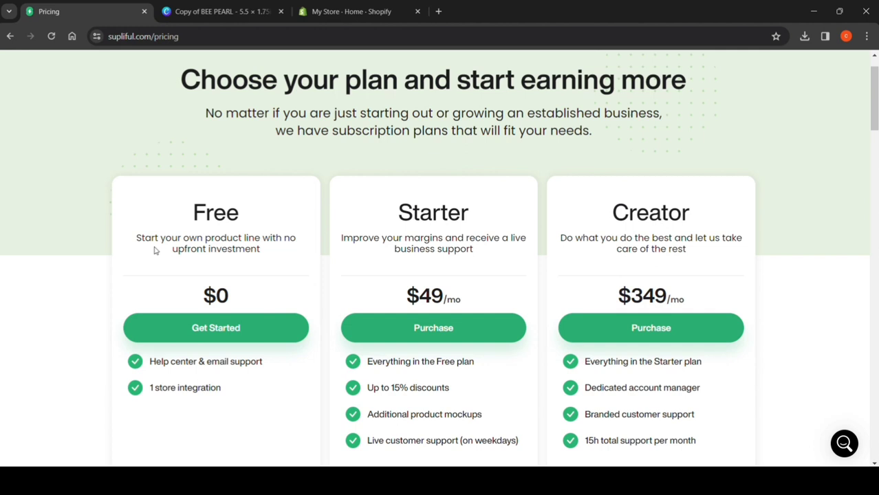
scroll(194, 261, down, 1)
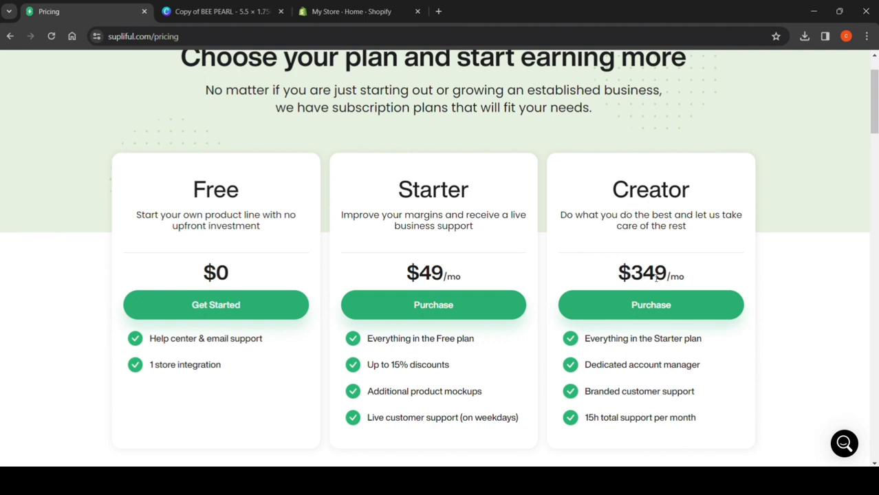
scroll(636, 309, down, 1)
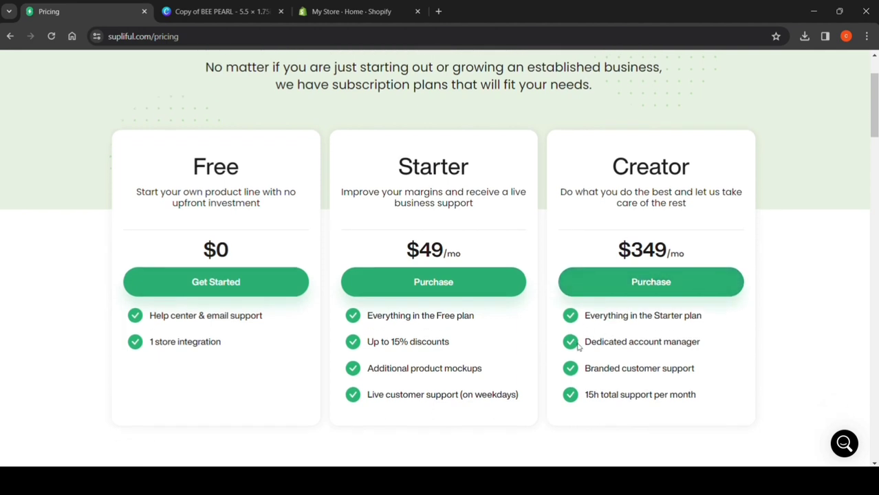
scroll(581, 385, down, 3)
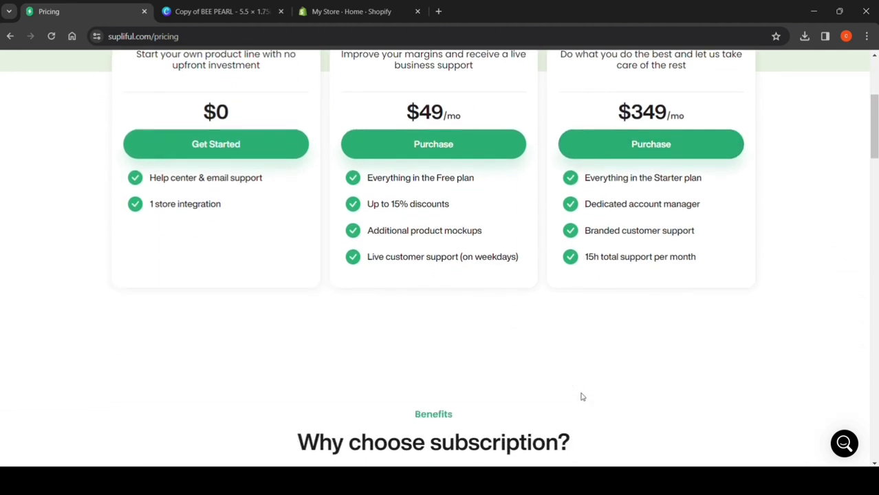
scroll(617, 231, up, 2)
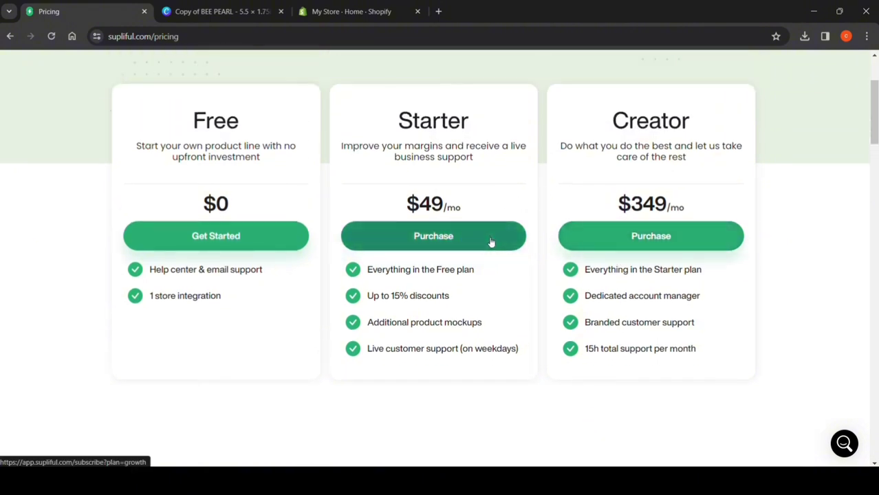
Read through the subscription benefits, the additional product mockups and the customer reviews on the pricing page.
scroll(580, 302, down, 3)
scroll(580, 301, down, 5)
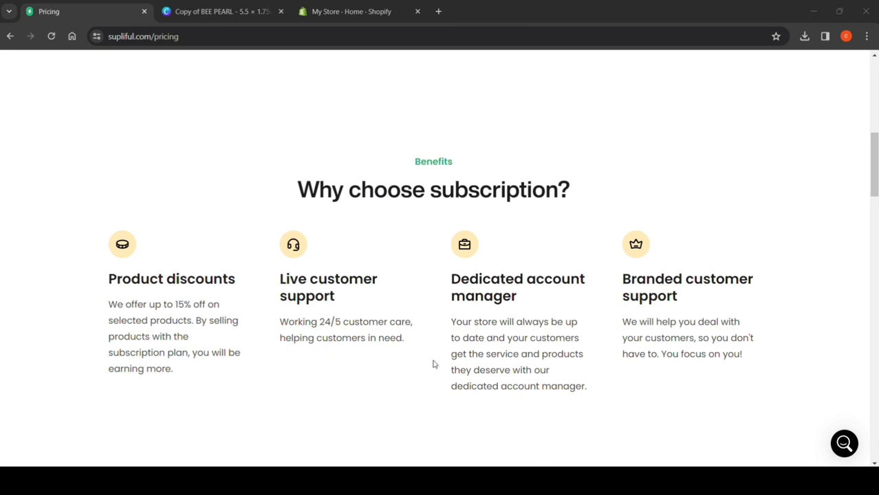
scroll(410, 389, down, 4)
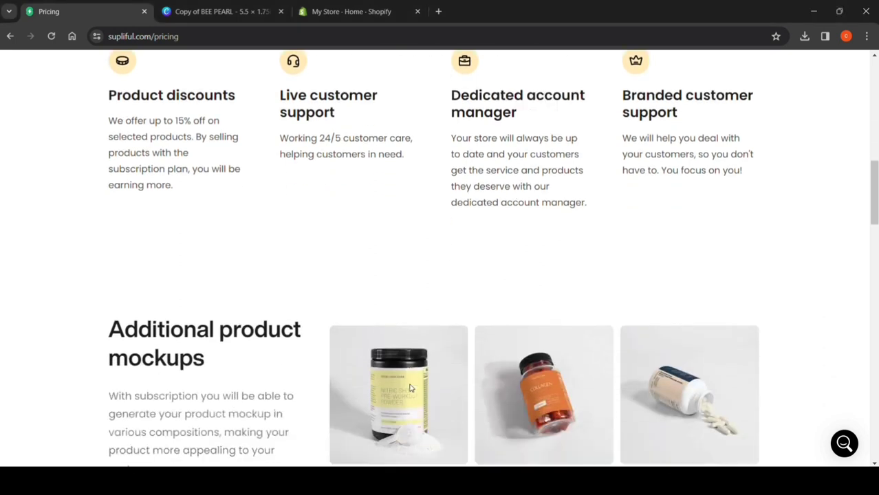
scroll(409, 388, down, 1)
scroll(409, 387, down, 1)
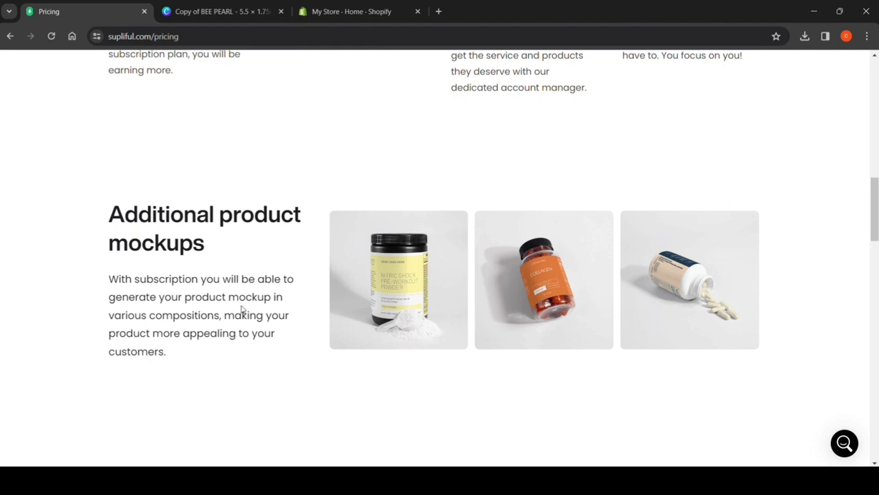
scroll(232, 347, down, 4)
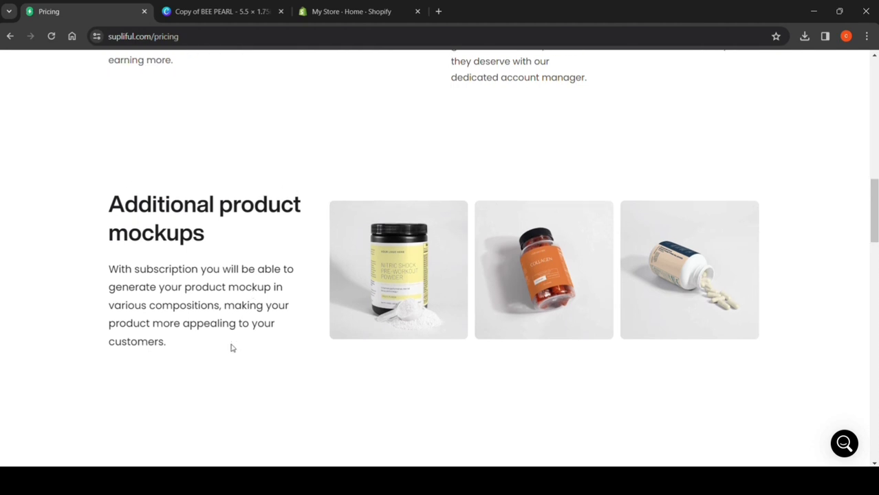
scroll(232, 349, down, 2)
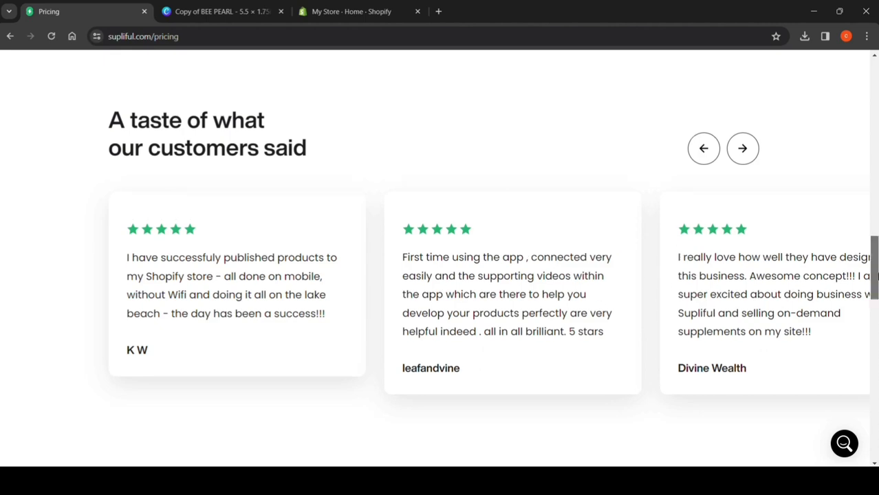
scroll(440, 275, up, 12)
scroll(440, 275, up, 2)
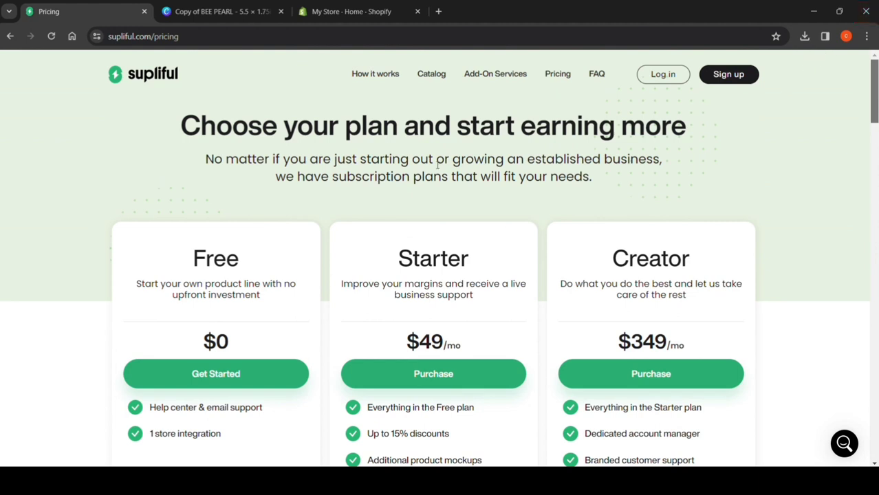
Return to the Bee Pearl editing page and expand the Start selling checklist to review its publishing requirements.
click(10, 35)
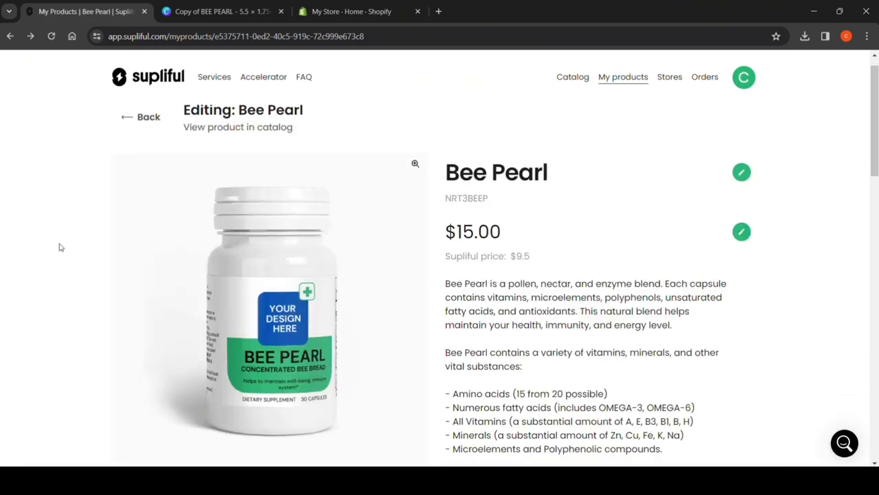
scroll(93, 293, down, 5)
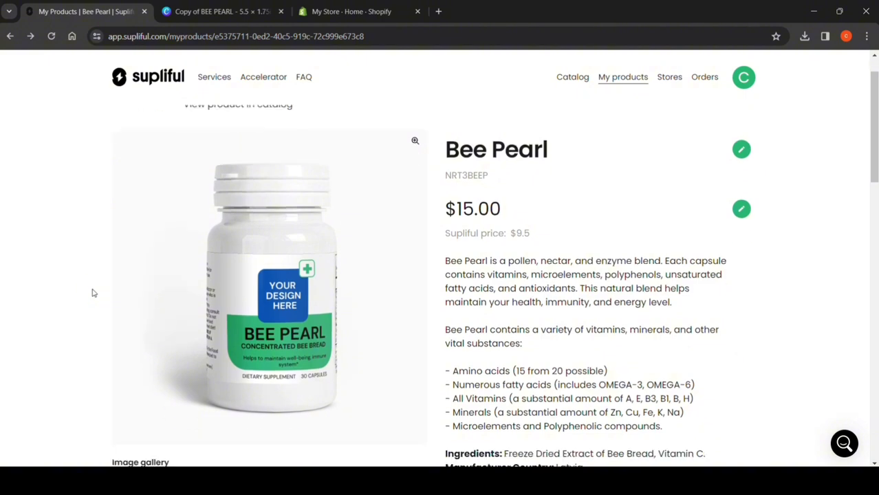
scroll(93, 293, down, 2)
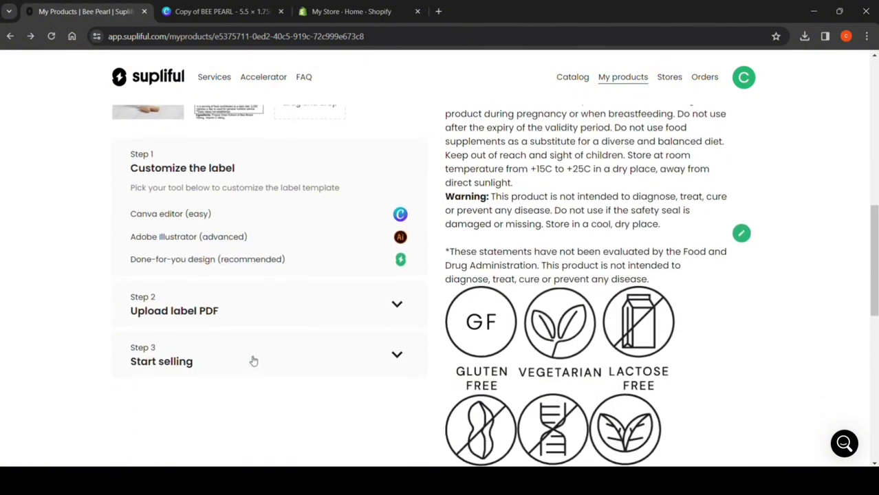
click(304, 354)
scroll(304, 355, down, 1)
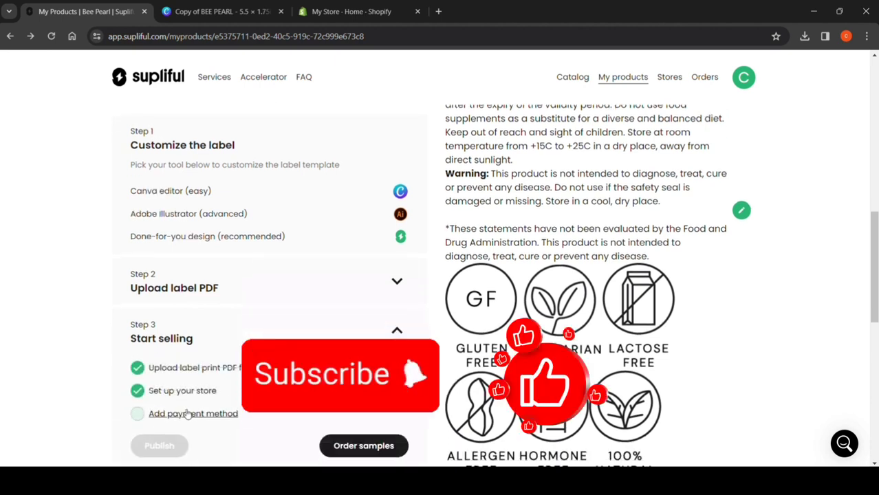